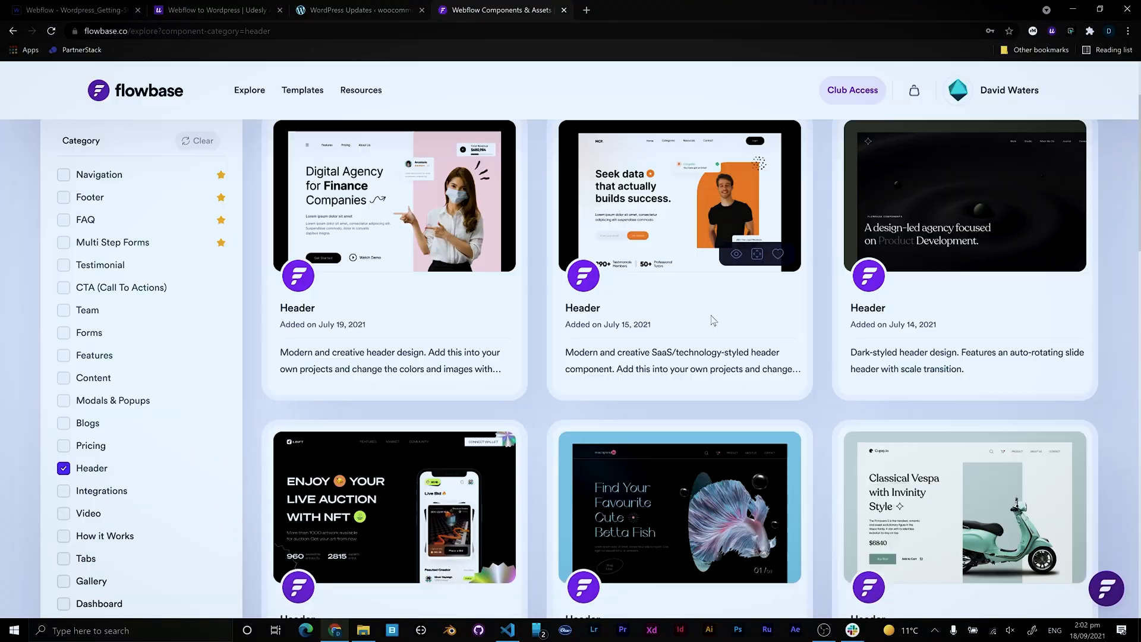
Open the "Digital Agency for Finance Companies" component from the Header category and copy it for Webflow
scroll(710, 323, "down", 1)
scroll(710, 323, "up", 1)
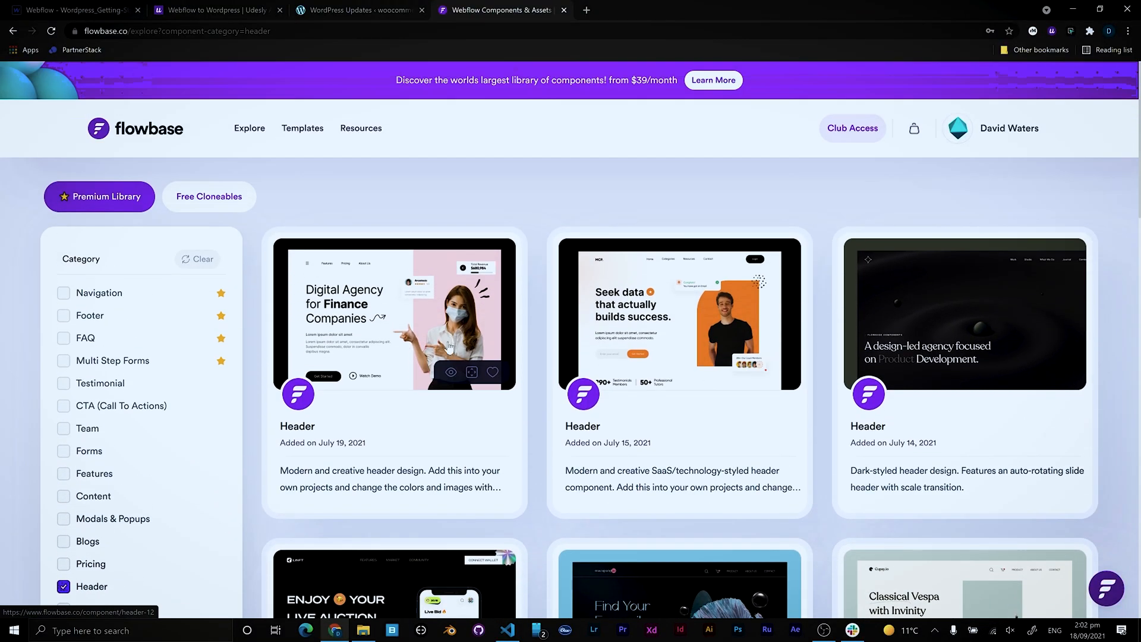
scroll(935, 347, "down", 4)
scroll(935, 347, "up", 6)
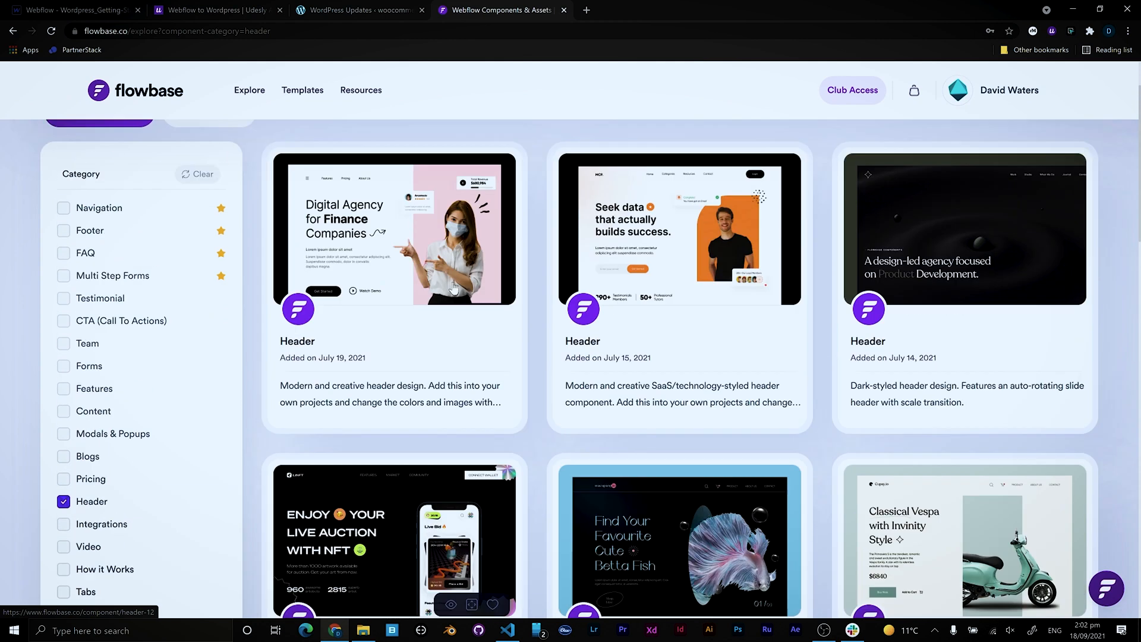
left_click(500, 409)
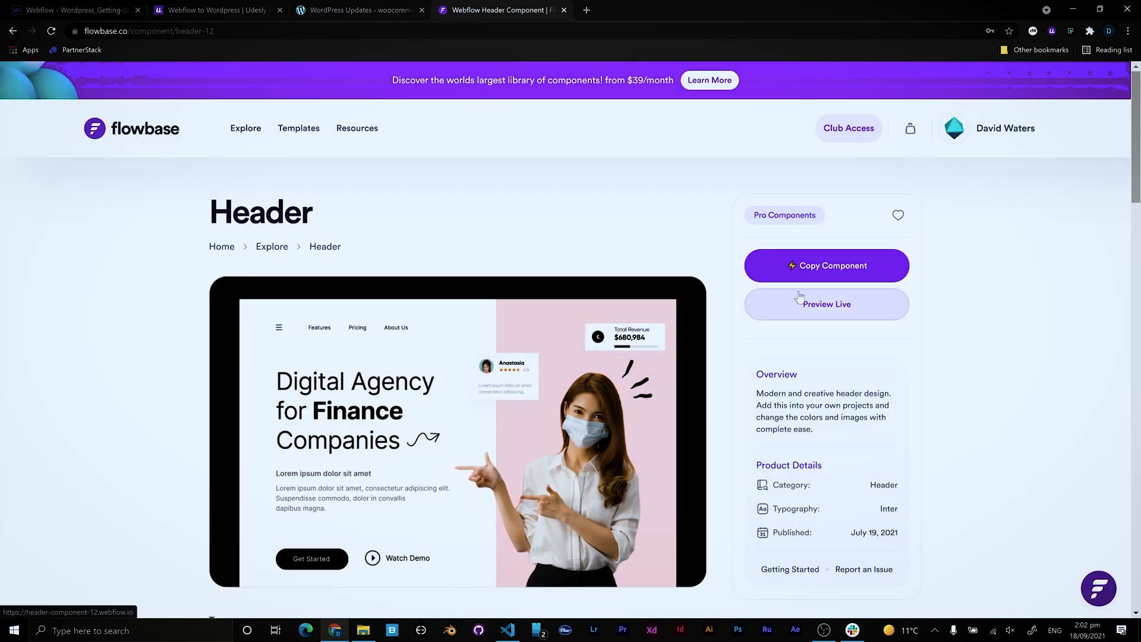
left_click(824, 266)
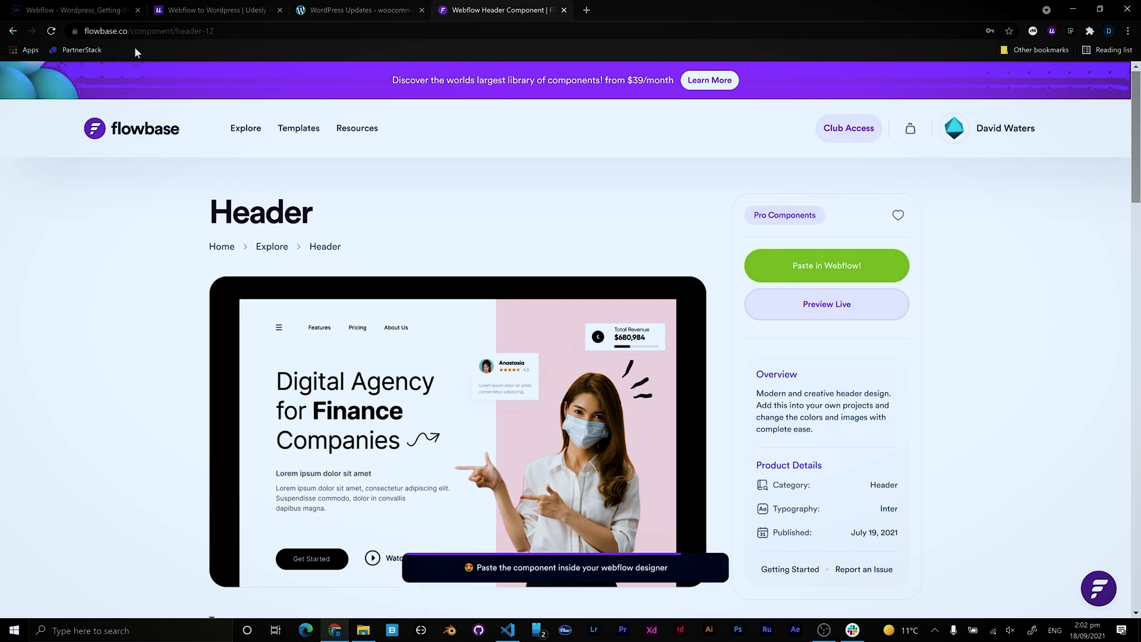
Switch to the Webflow designer and paste the copied header component into the Body
left_click(37, 13)
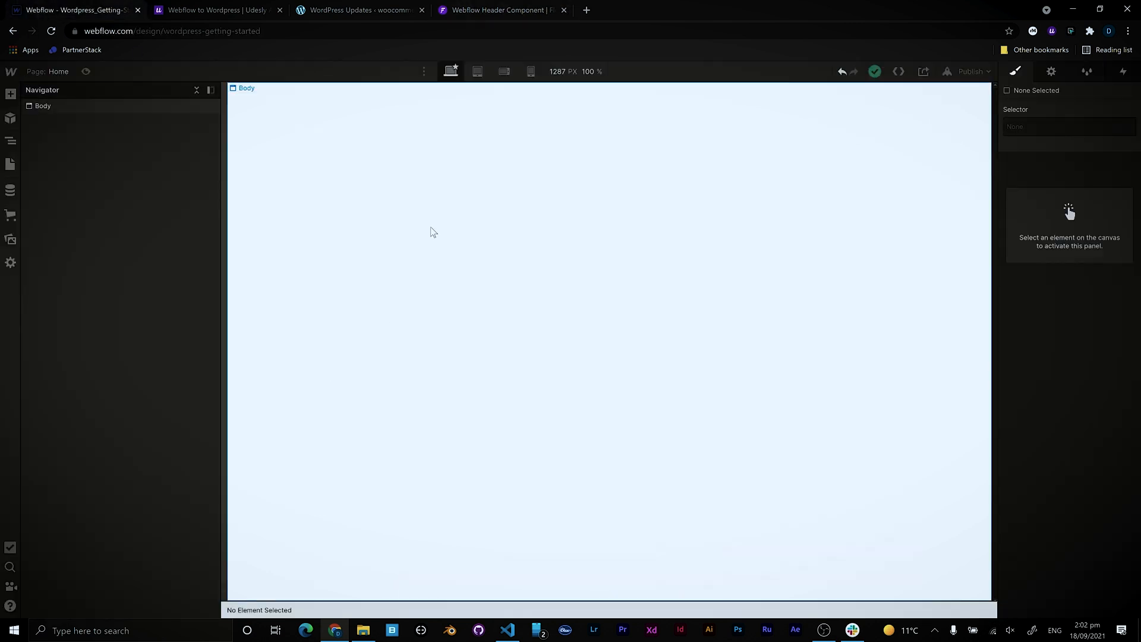
left_click(74, 107)
key("ctrl+v")
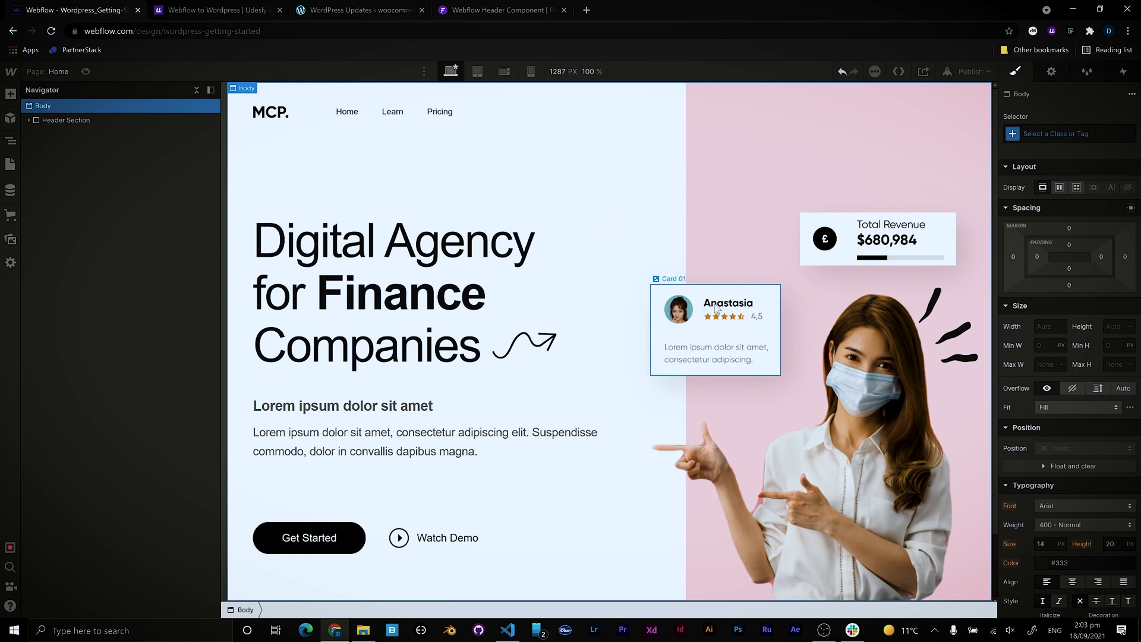
Inspect the Card 01 and Card 02 images in the header and view the page in preview mode
left_click(716, 308)
left_click(869, 236)
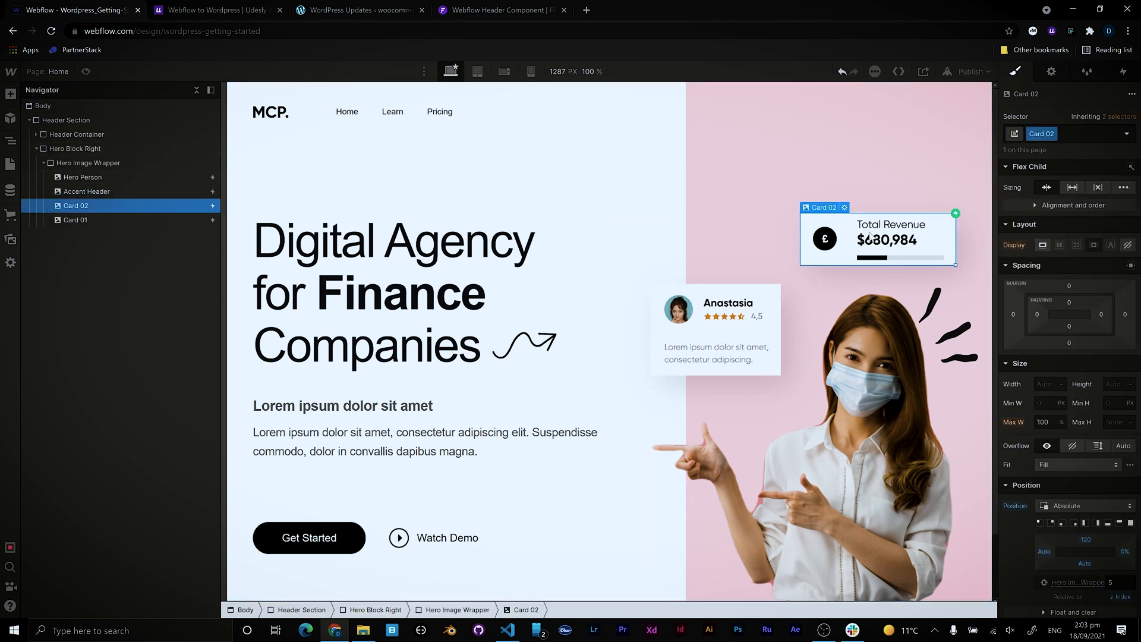
left_click(85, 71)
scroll(585, 321, "down", 1)
scroll(582, 323, "up", 1)
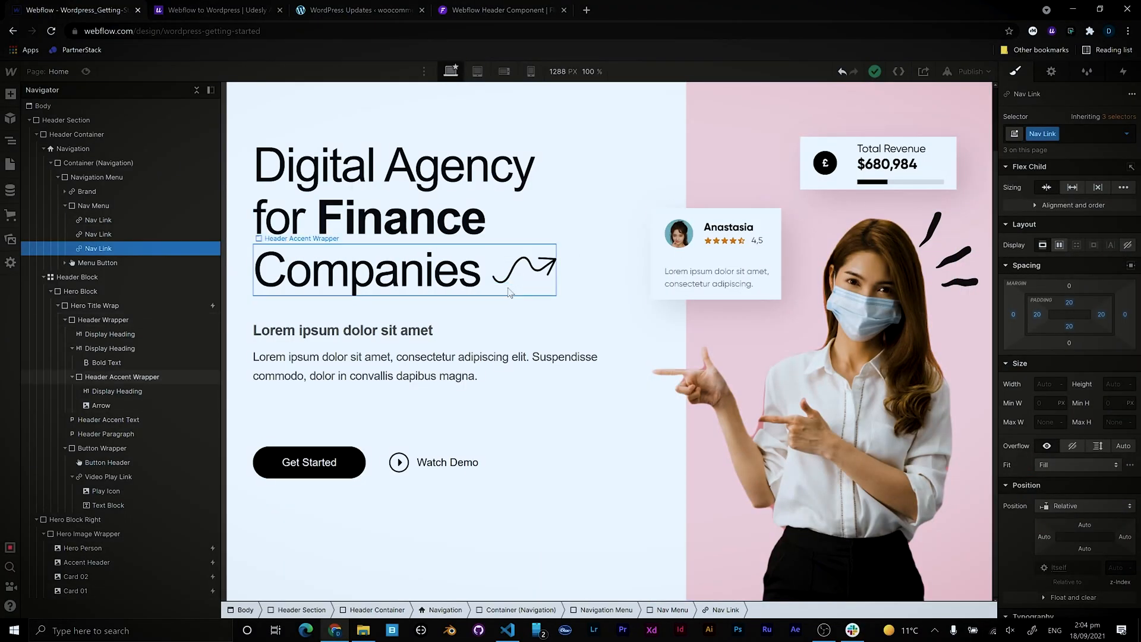
scroll(504, 279, "up", 1)
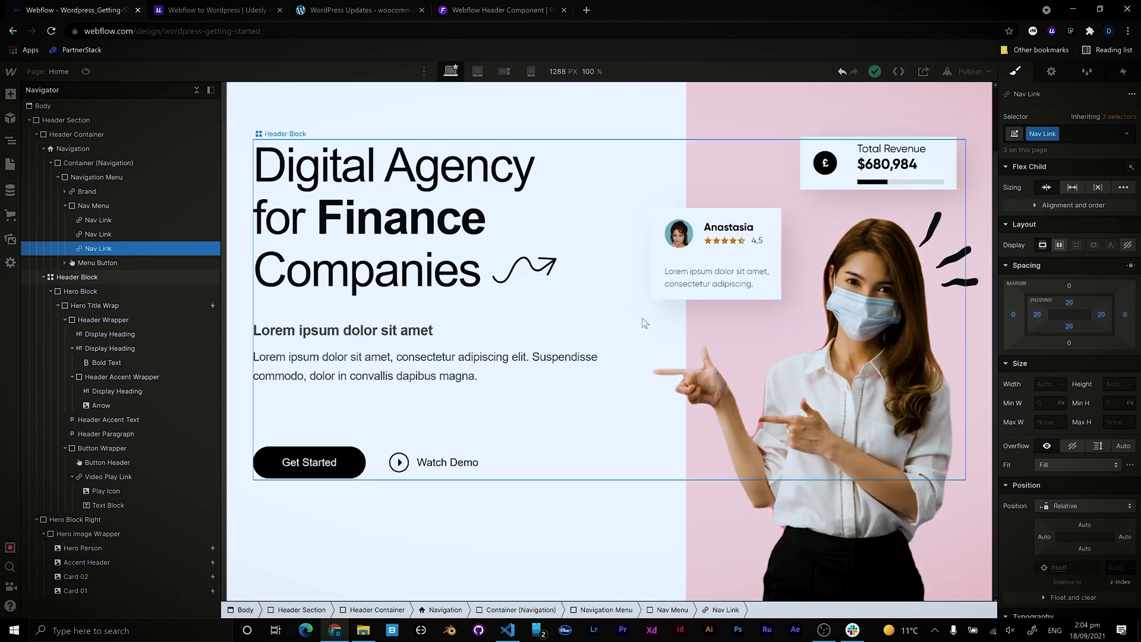
left_click(85, 71)
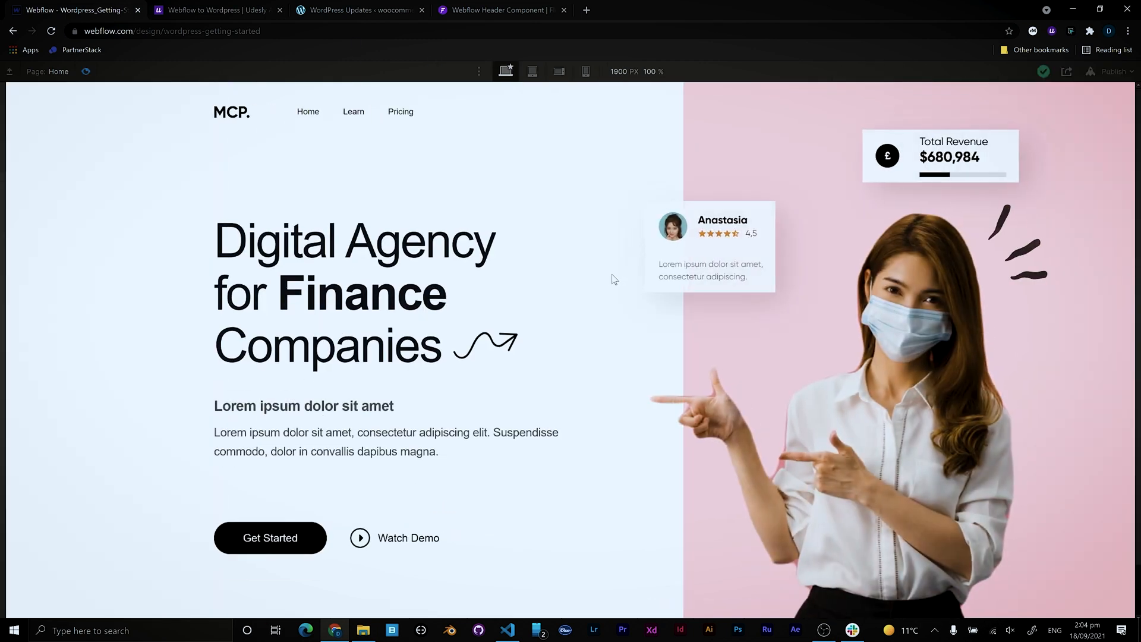
scroll(585, 285, "up", 1)
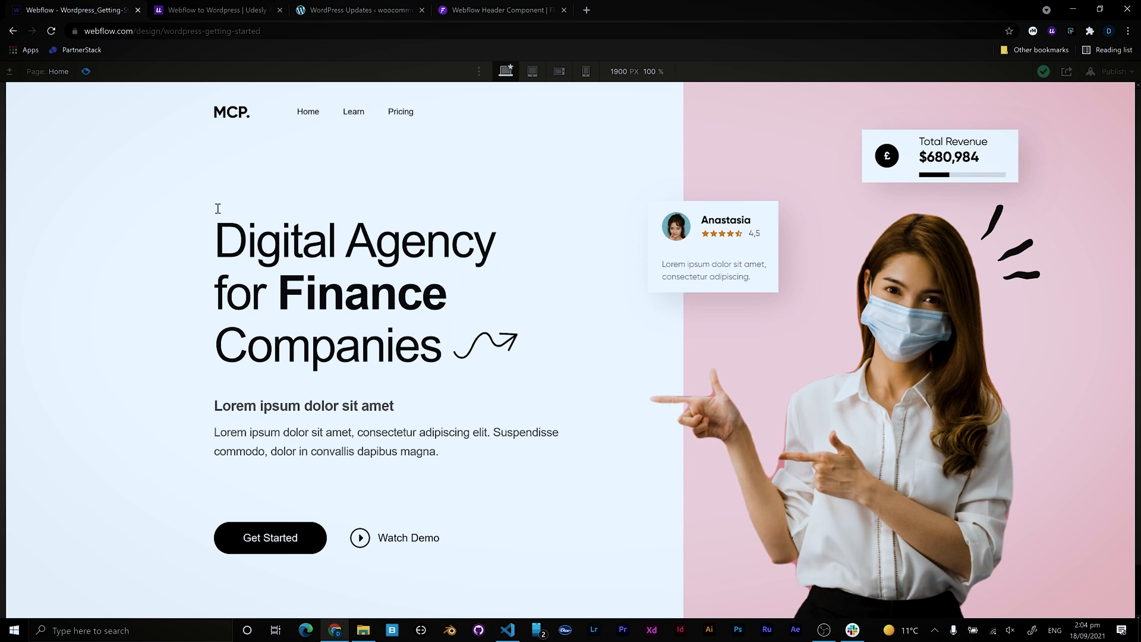
left_click(85, 71)
Inspect the style settings of Hero Block Right and collapse the Header Section in the element tree
left_click(702, 179)
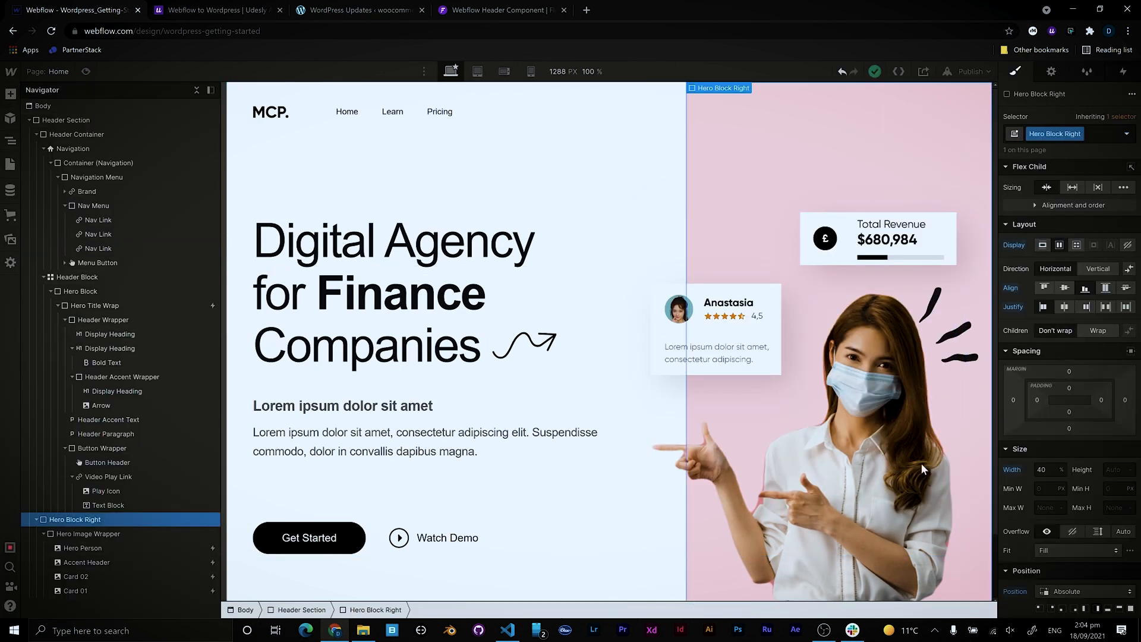
scroll(1070, 356, "down", 8)
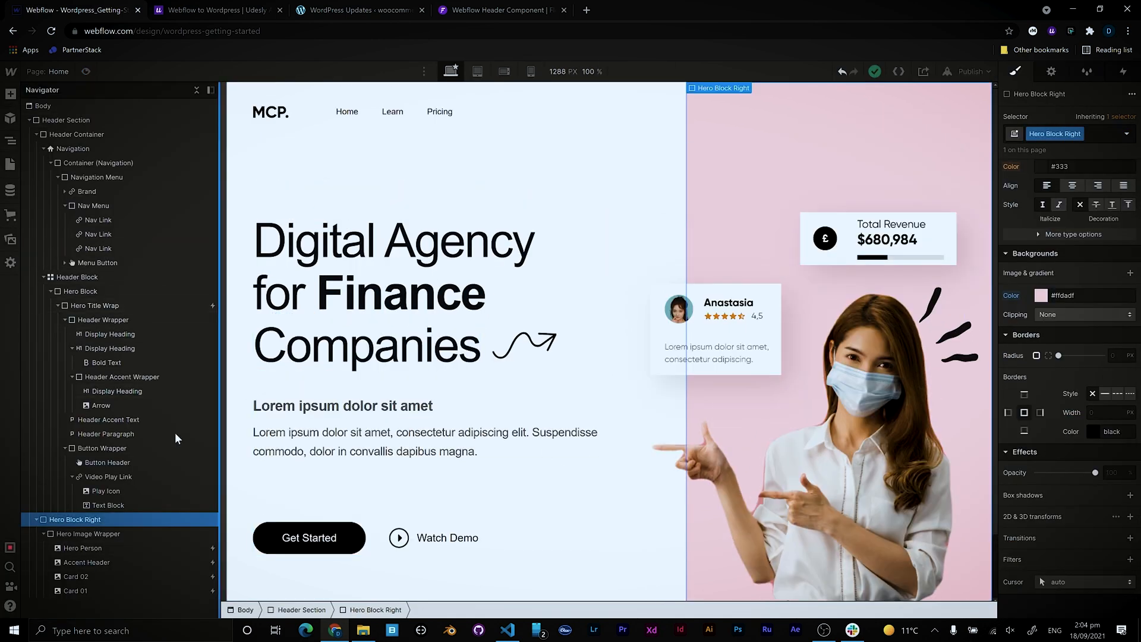
left_click(27, 121)
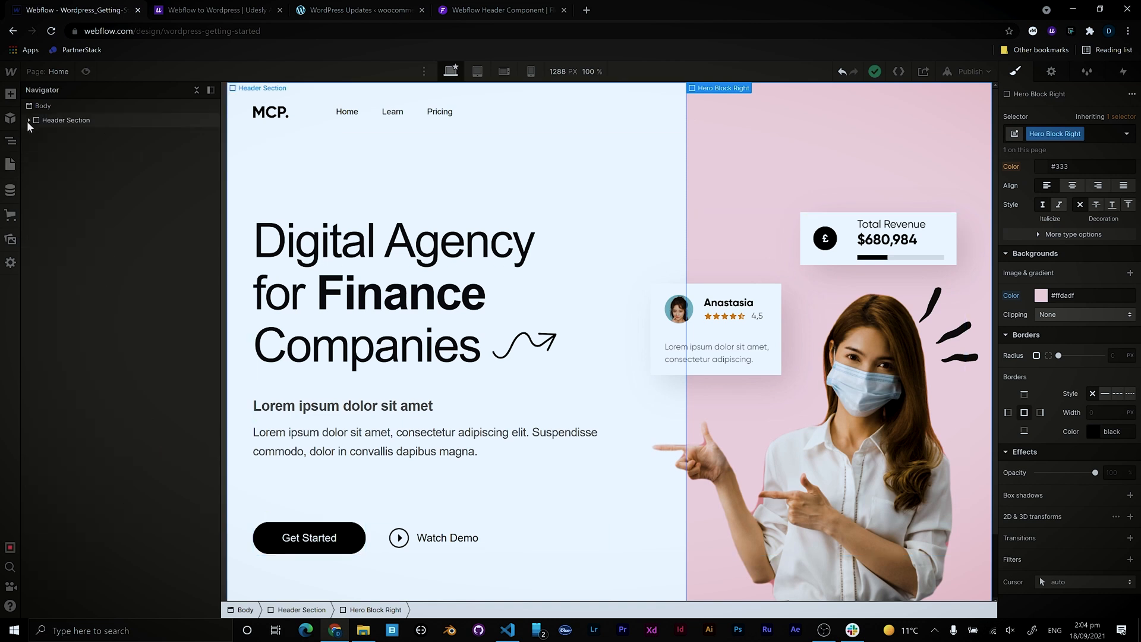
Switch to Flowbase and browse the components in the Blogs category
left_click(443, 15)
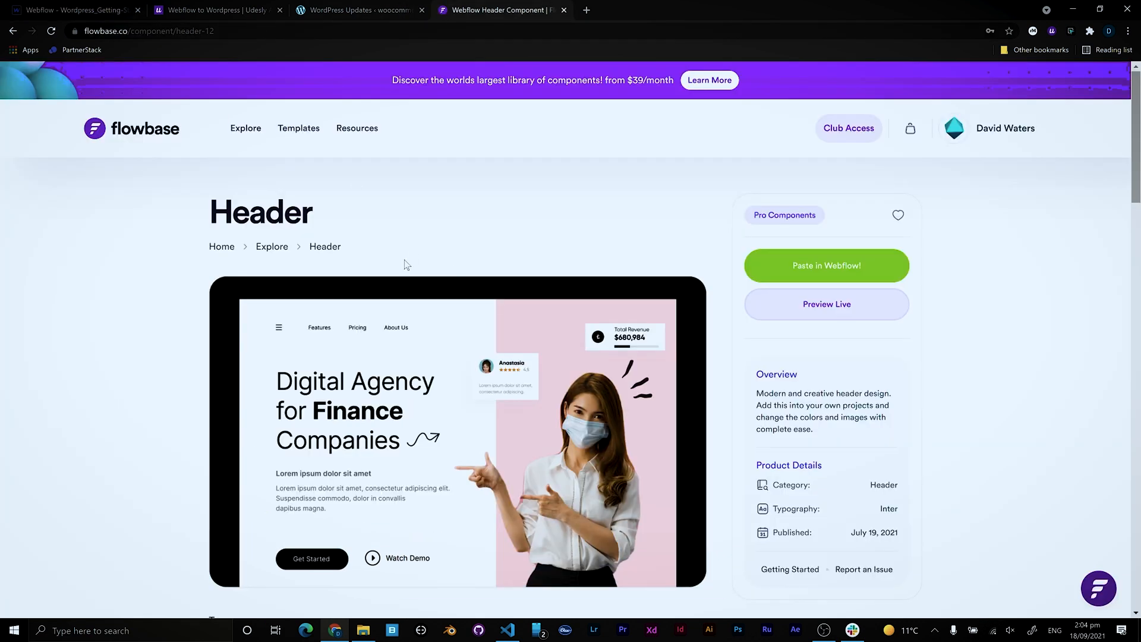
scroll(414, 256, "down", 5)
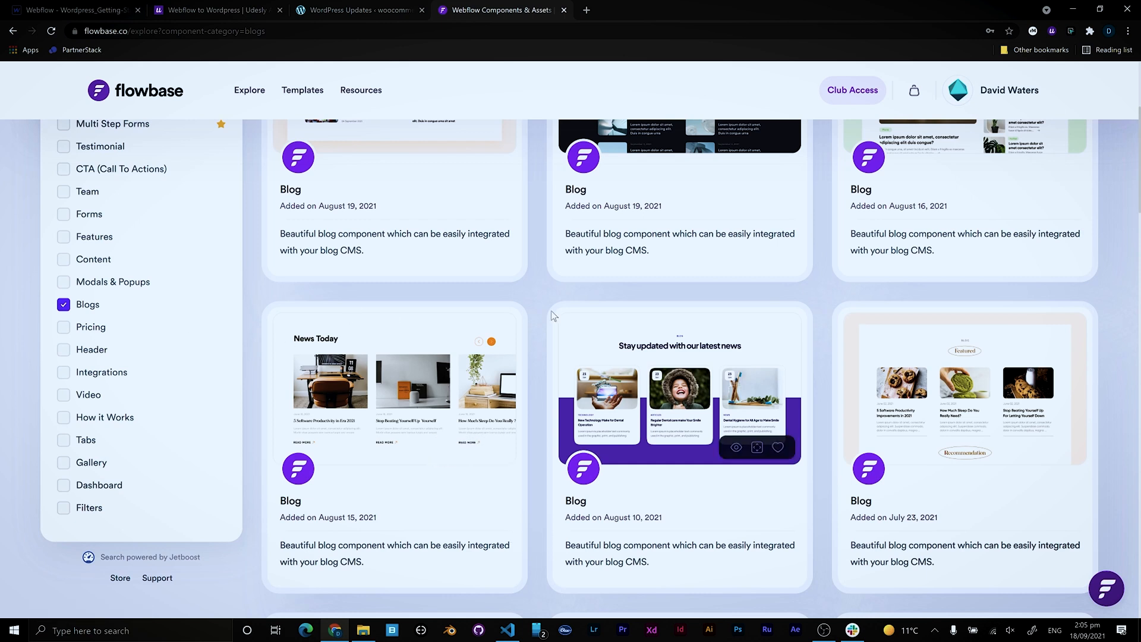
scroll(428, 347, "down", 3)
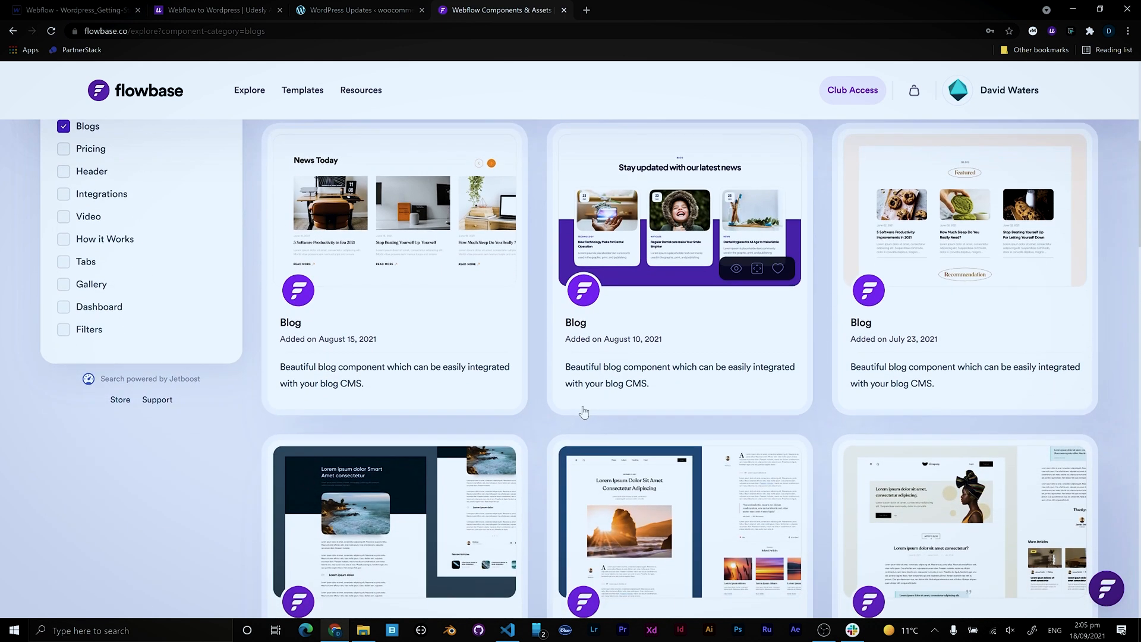
scroll(583, 410, "up", 3)
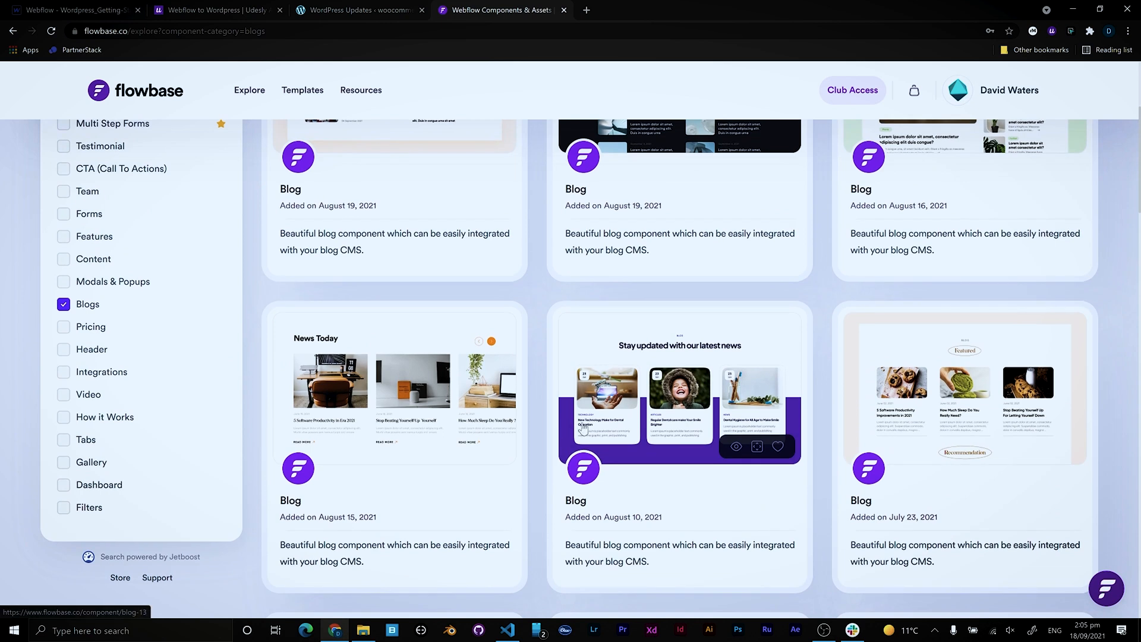
scroll(731, 423, "up", 4)
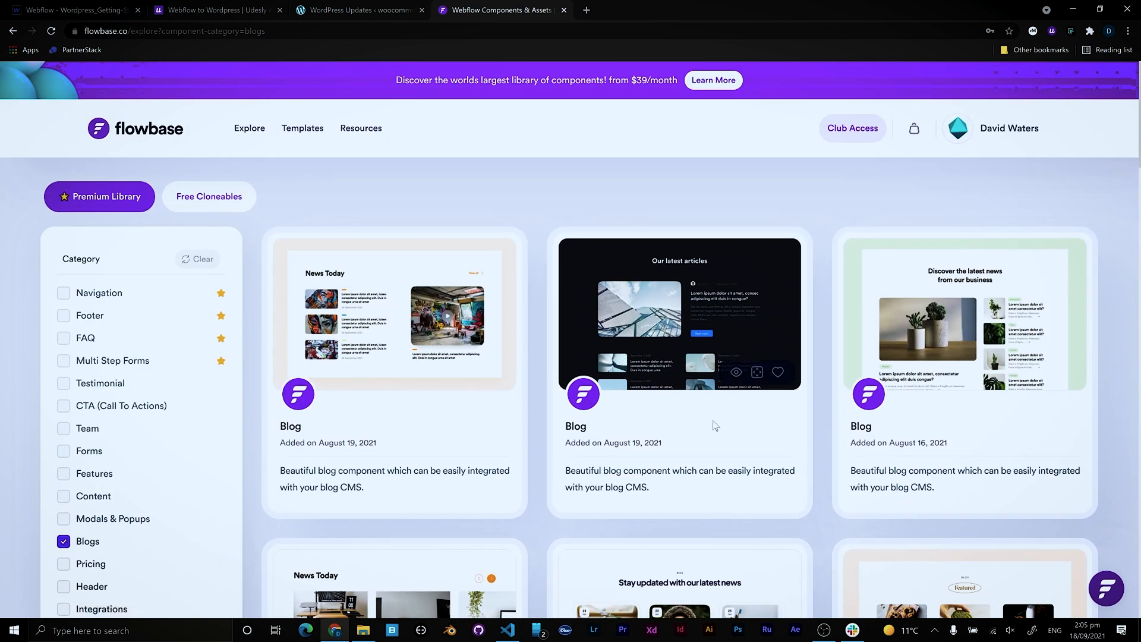
scroll(713, 425, "down", 2)
scroll(708, 428, "up", 1)
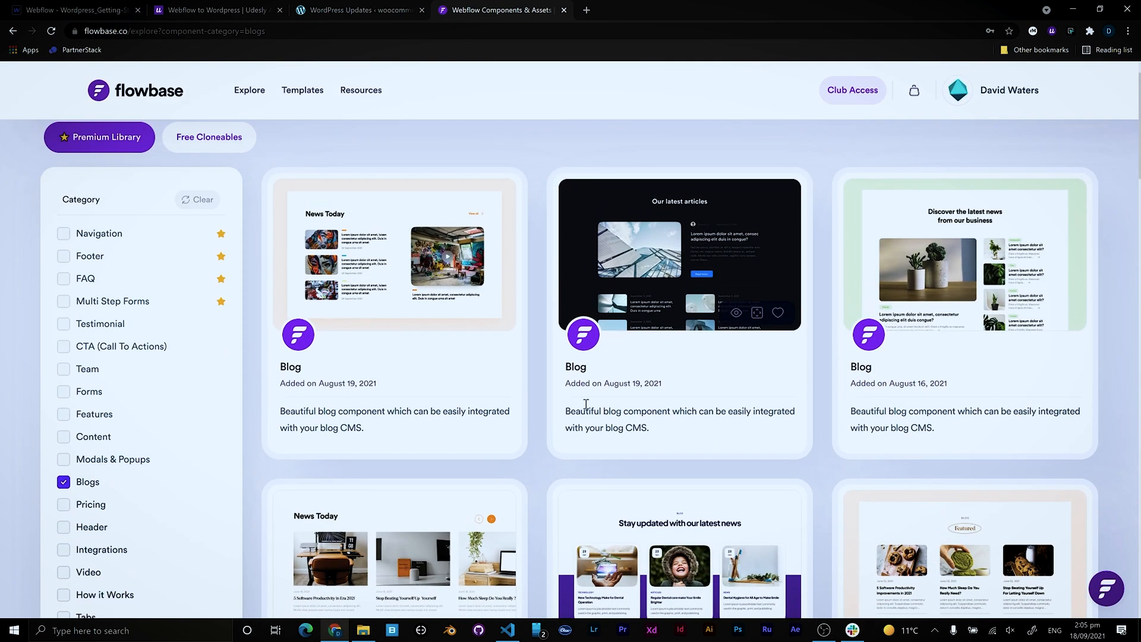
Open a live preview of the graffiti-themed "News Today" blog component in a new tab and copy the component from its own page
right_click(450, 320)
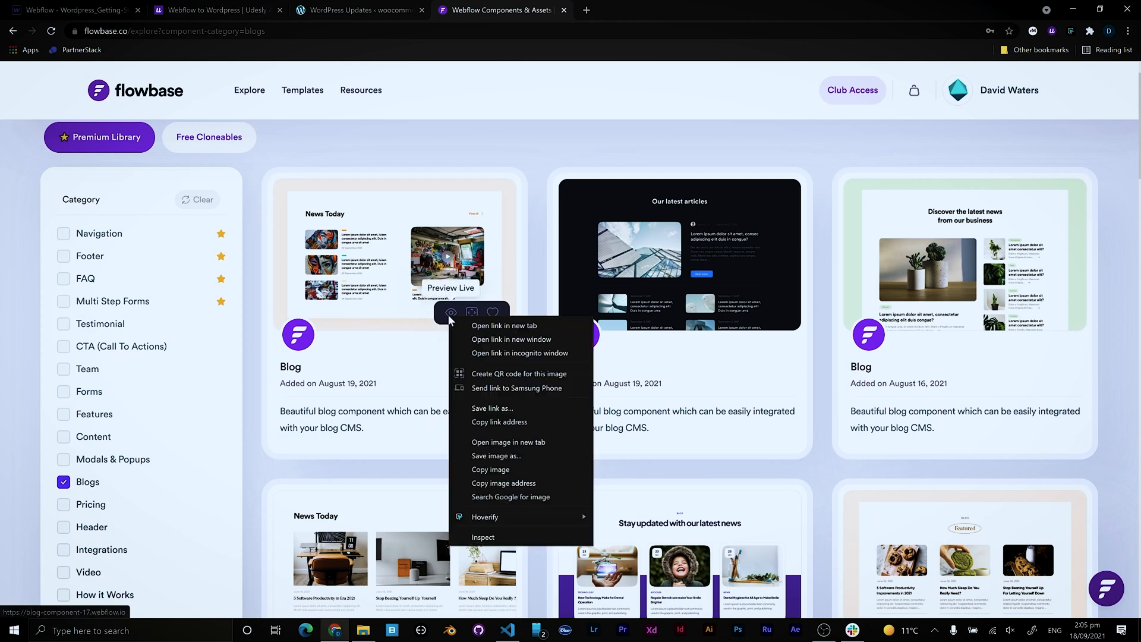
left_click(469, 315)
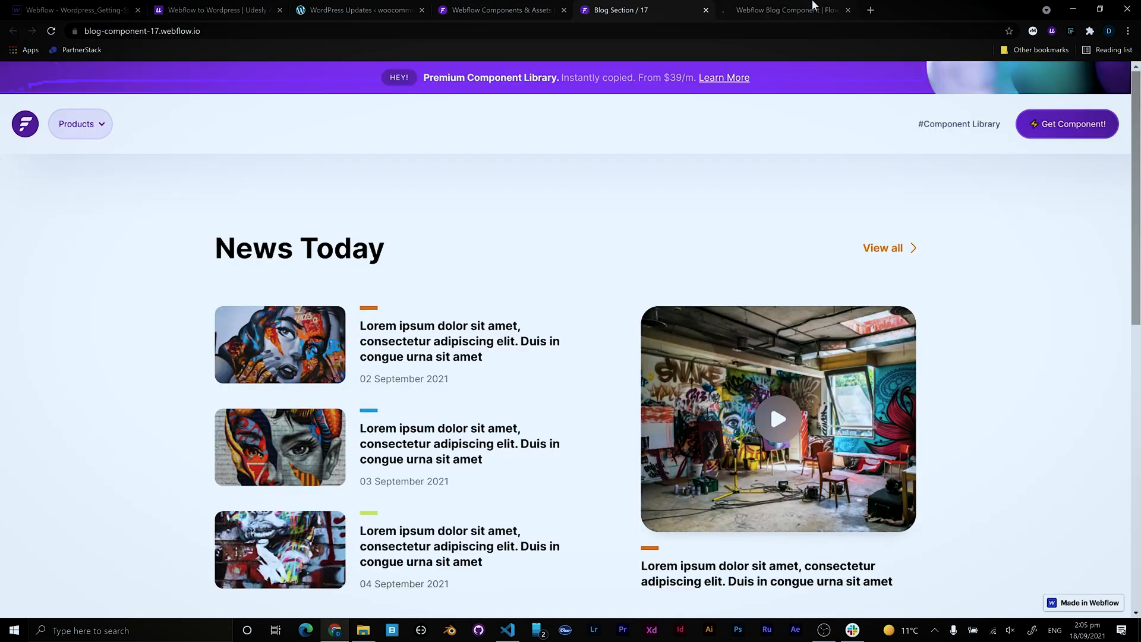
left_click(499, 11)
left_click(385, 257)
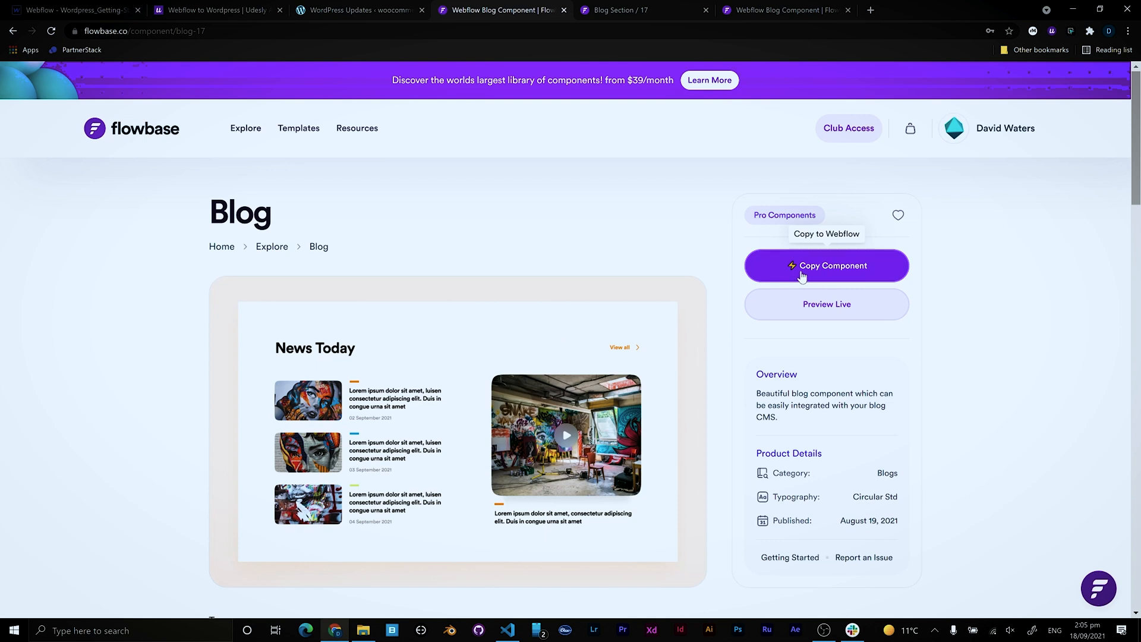
left_click(802, 276)
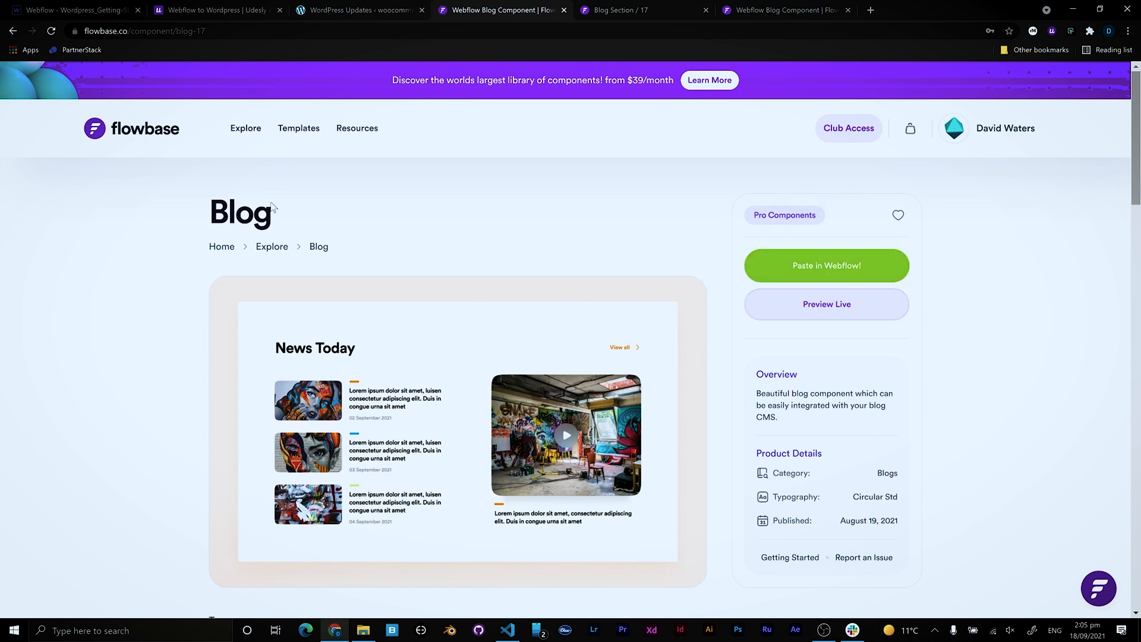
Switch back to the Webflow designer, paste the blog component into the Body below the header and review it
left_click(202, 10)
left_click(138, 16)
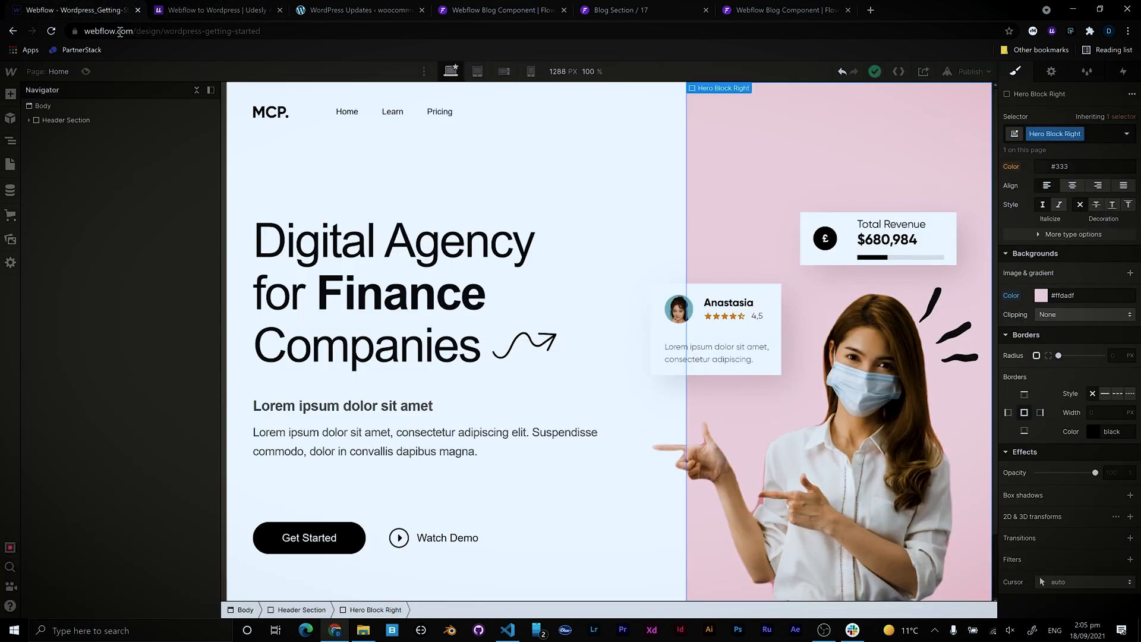
left_click(44, 106)
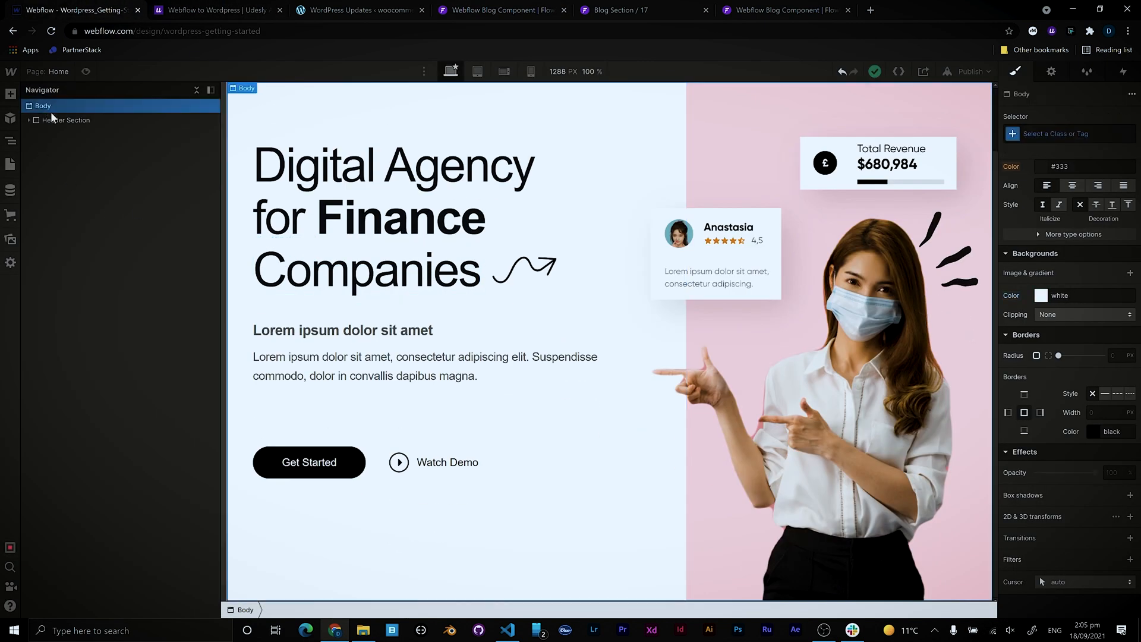
key("ctrl+v")
scroll(529, 380, "down", 9)
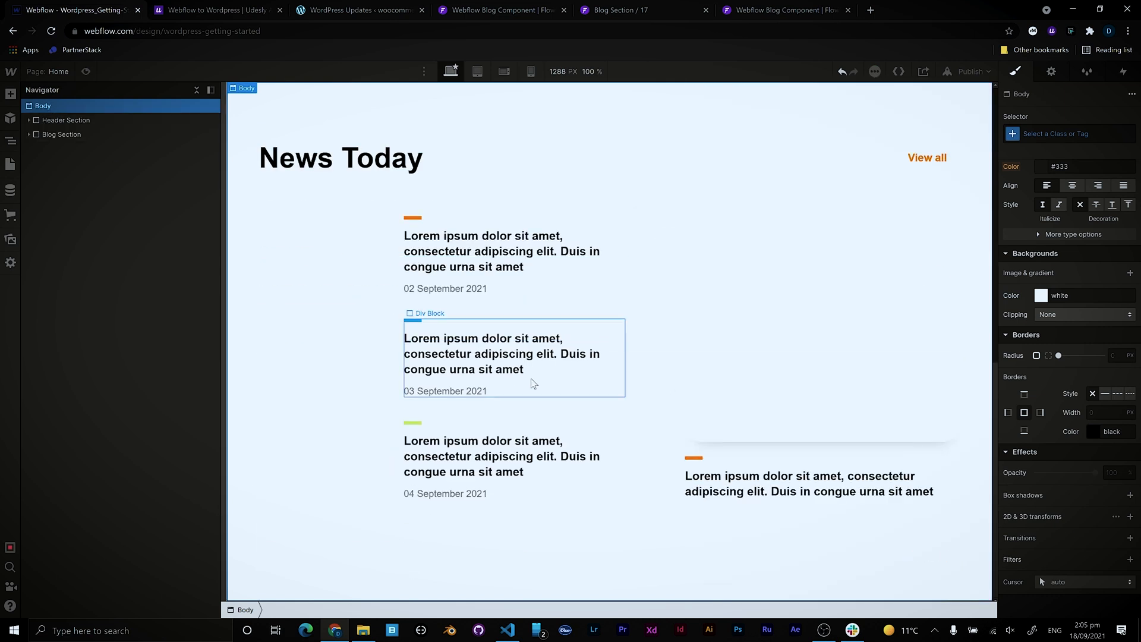
scroll(529, 381, "up", 6)
scroll(535, 383, "down", 1)
scroll(684, 357, "down", 3)
scroll(785, 327, "up", 8)
scroll(783, 324, "down", 8)
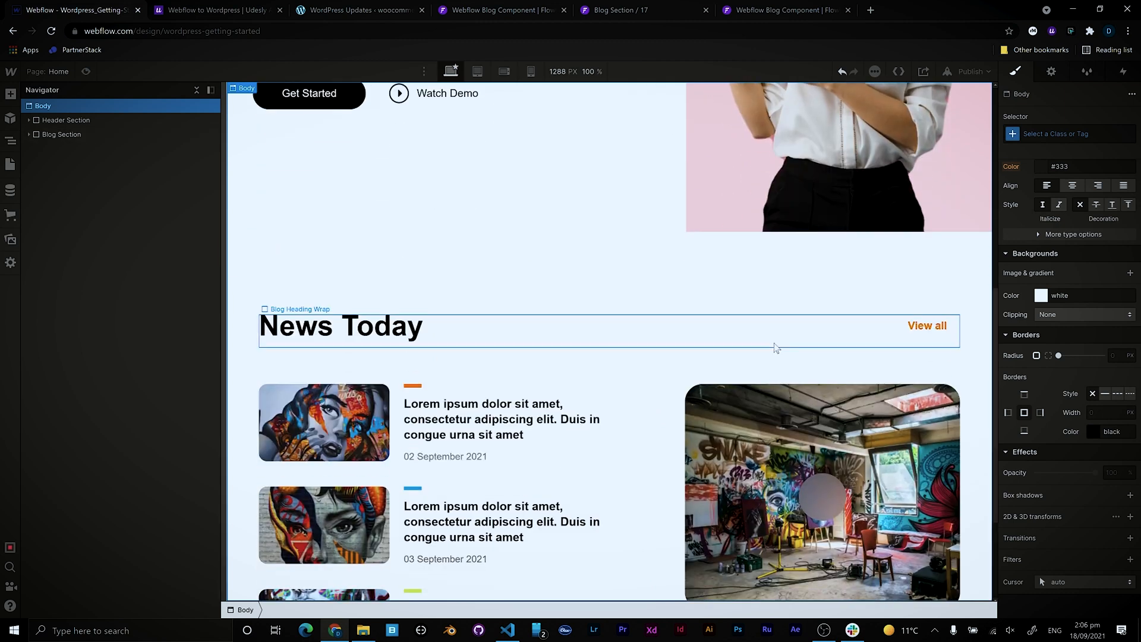
Set the text color of the "View all" link in the blog heading to blue #0278fe
left_click(852, 312)
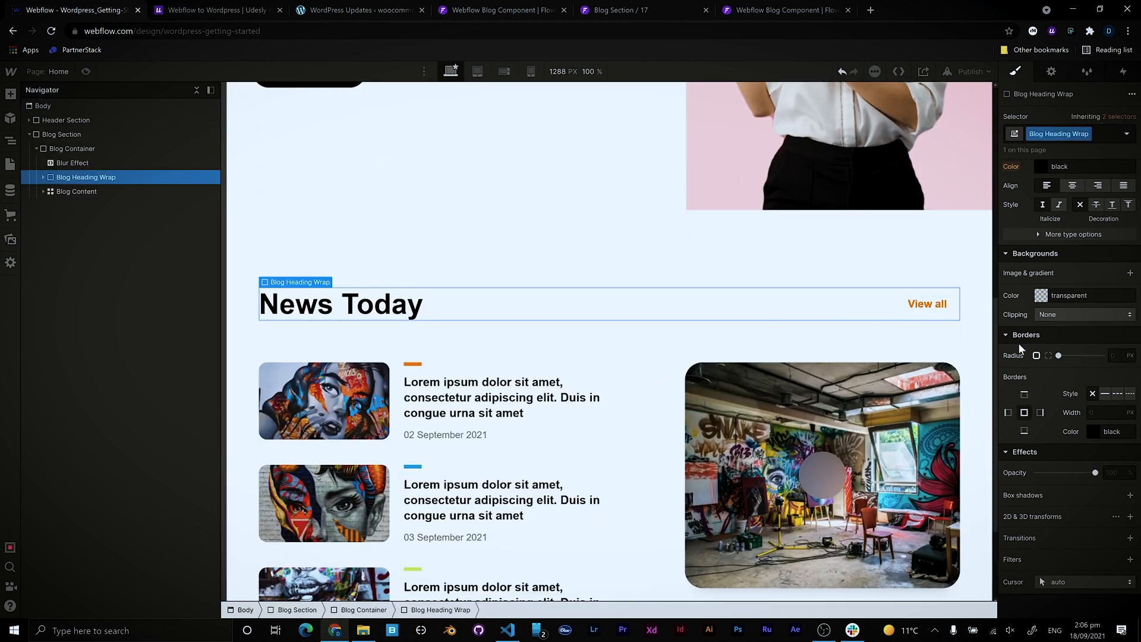
left_click(924, 309)
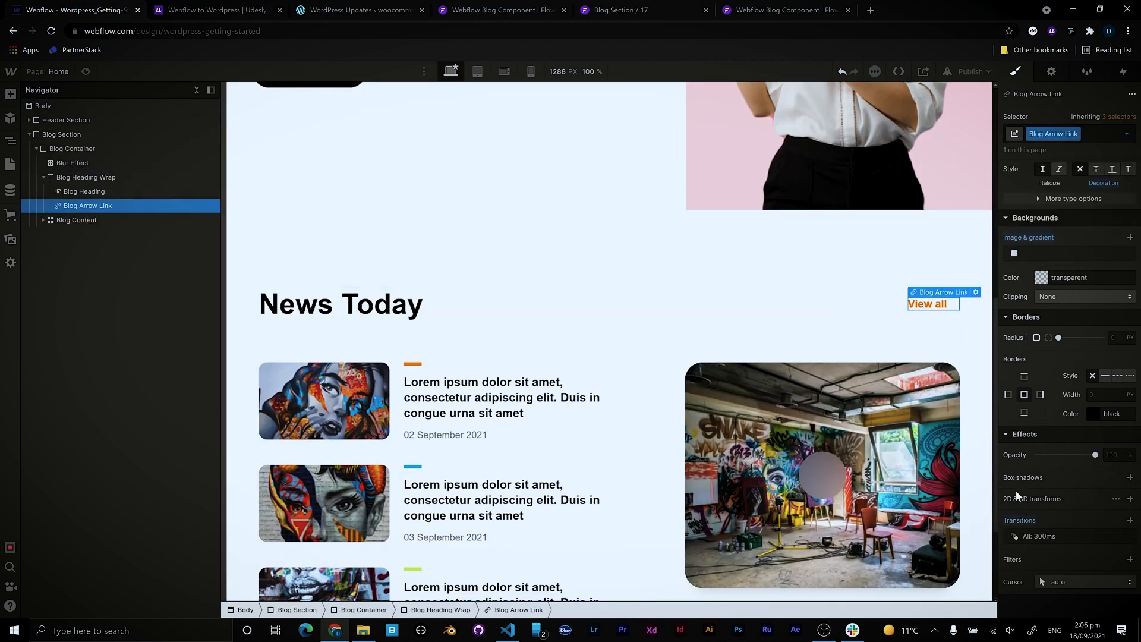
scroll(807, 367, "up", 8)
scroll(688, 420, "down", 10)
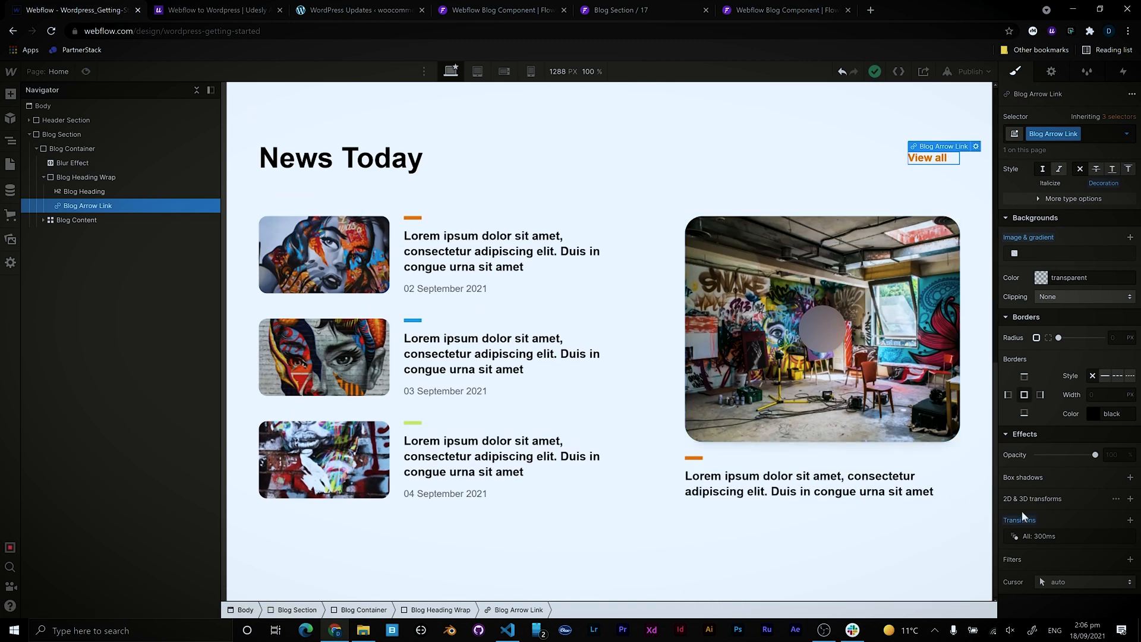
scroll(1079, 206, "up", 5)
scroll(1036, 531, "down", 1)
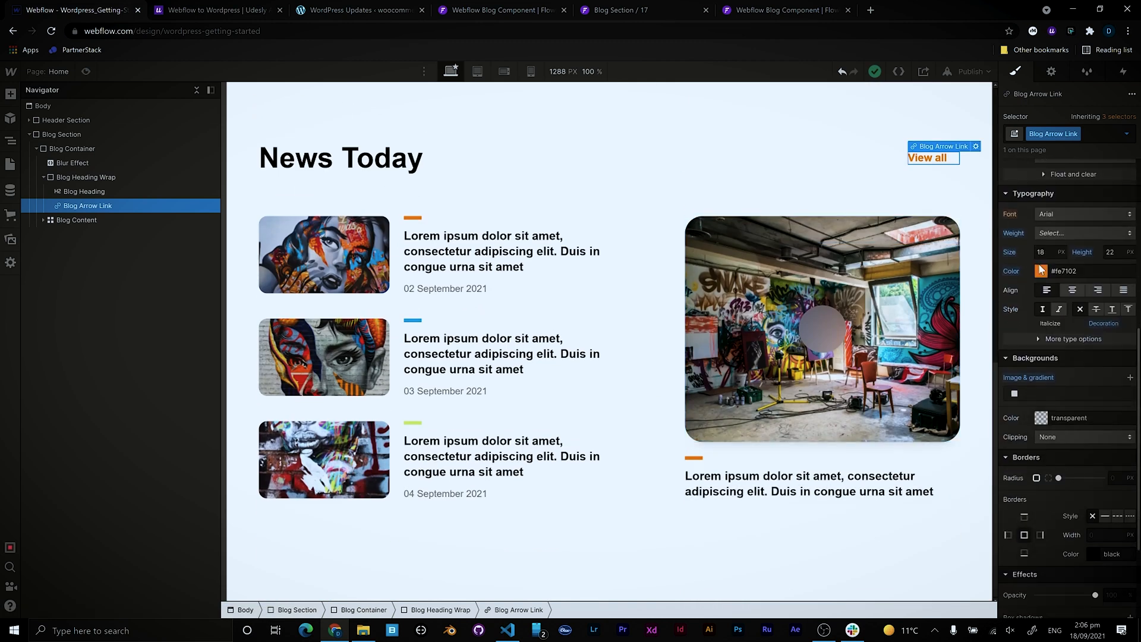
left_click(1041, 271)
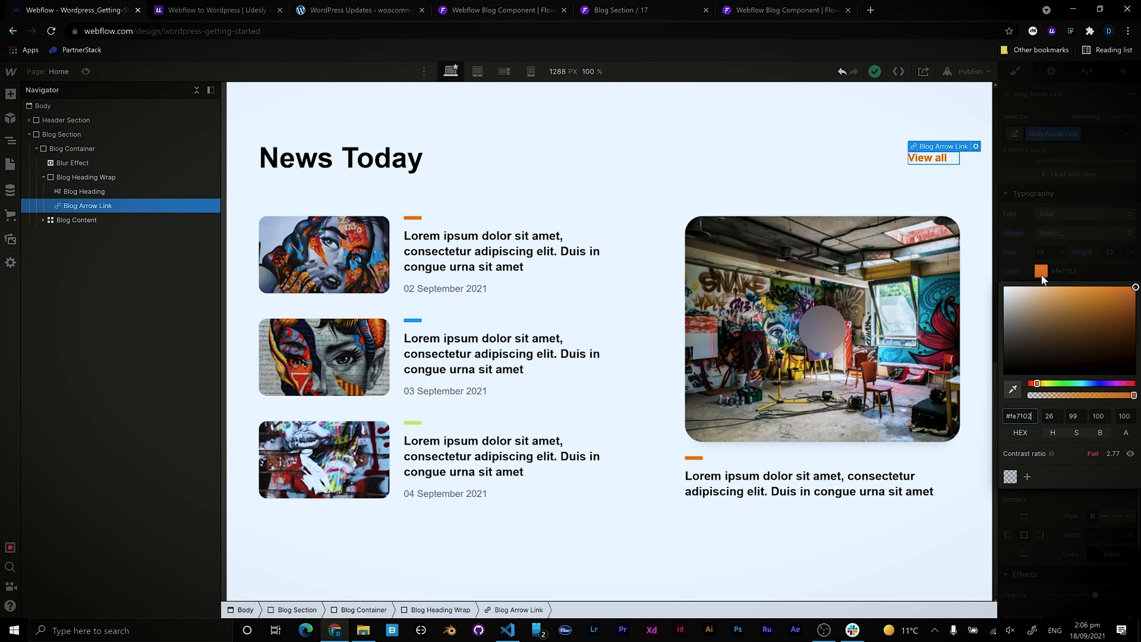
left_click(1092, 383)
left_click(823, 178)
left_click(581, 530)
Remove the background image background-image.svg from the "View all" link
left_click(930, 159)
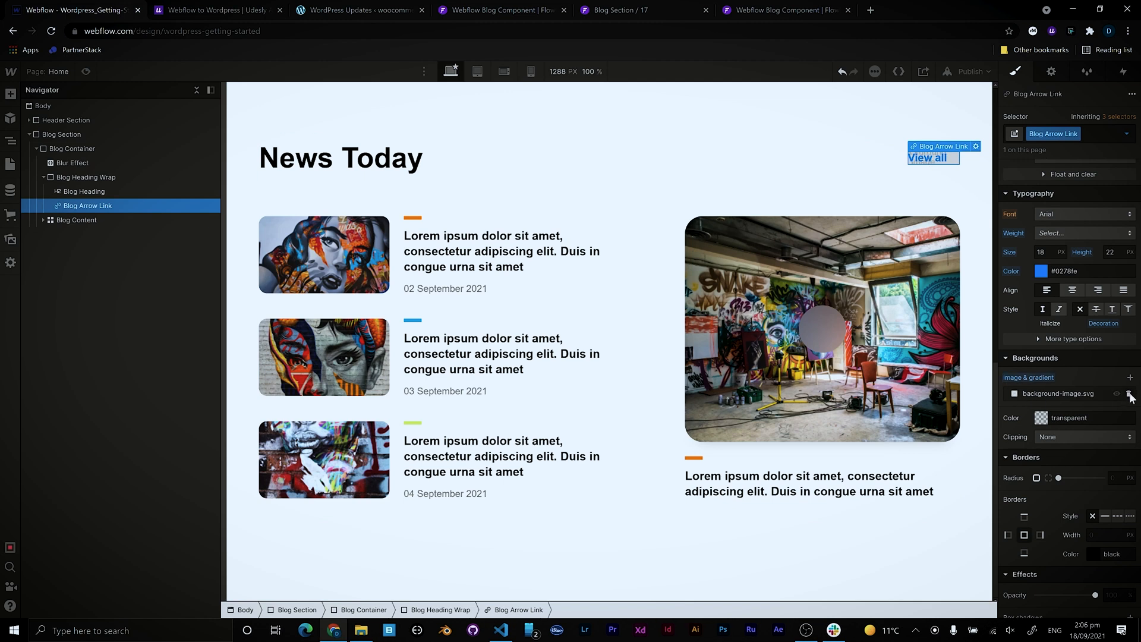
left_click(1130, 393)
left_click(535, 170)
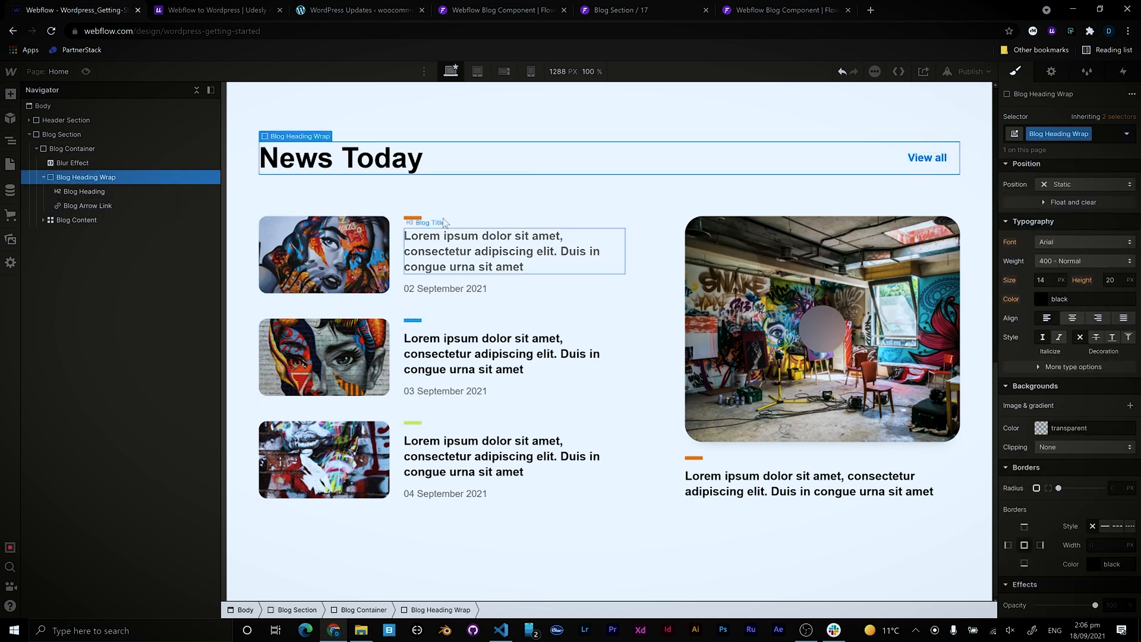
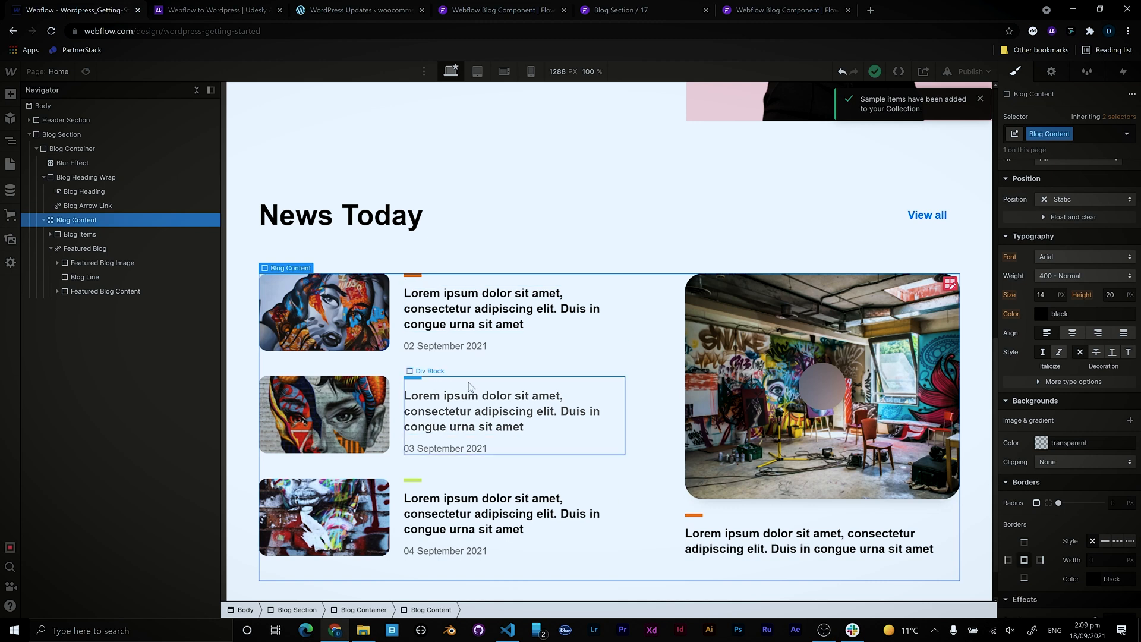
Add two Collection Lists inside the Blog Content grid of the blog section
left_click(52, 234)
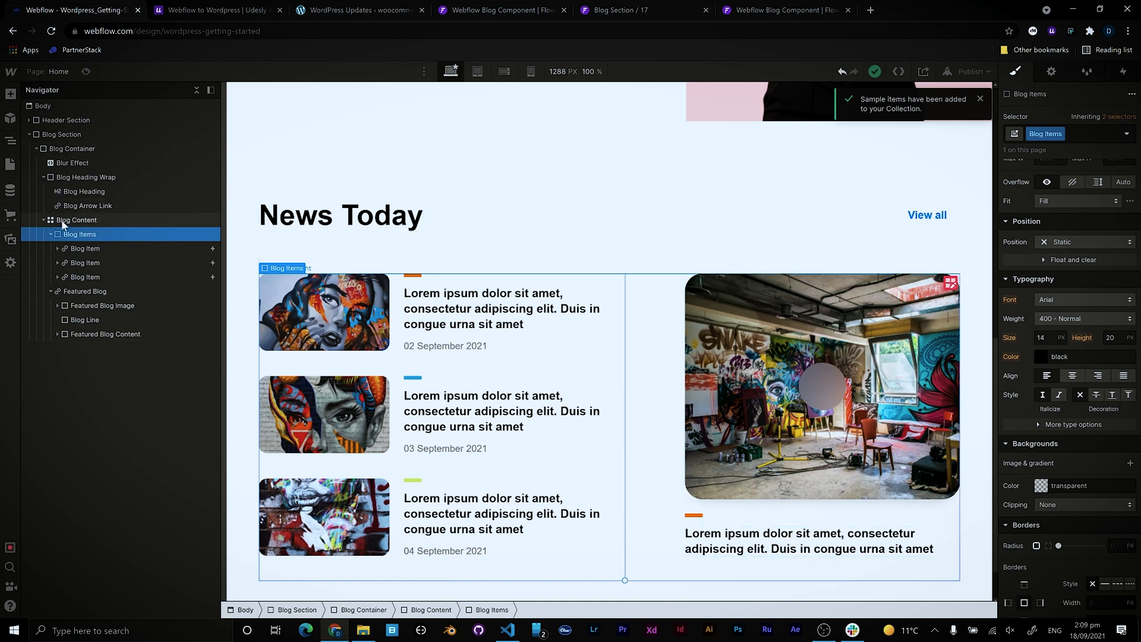
left_click(148, 219)
key("ctrl+e")
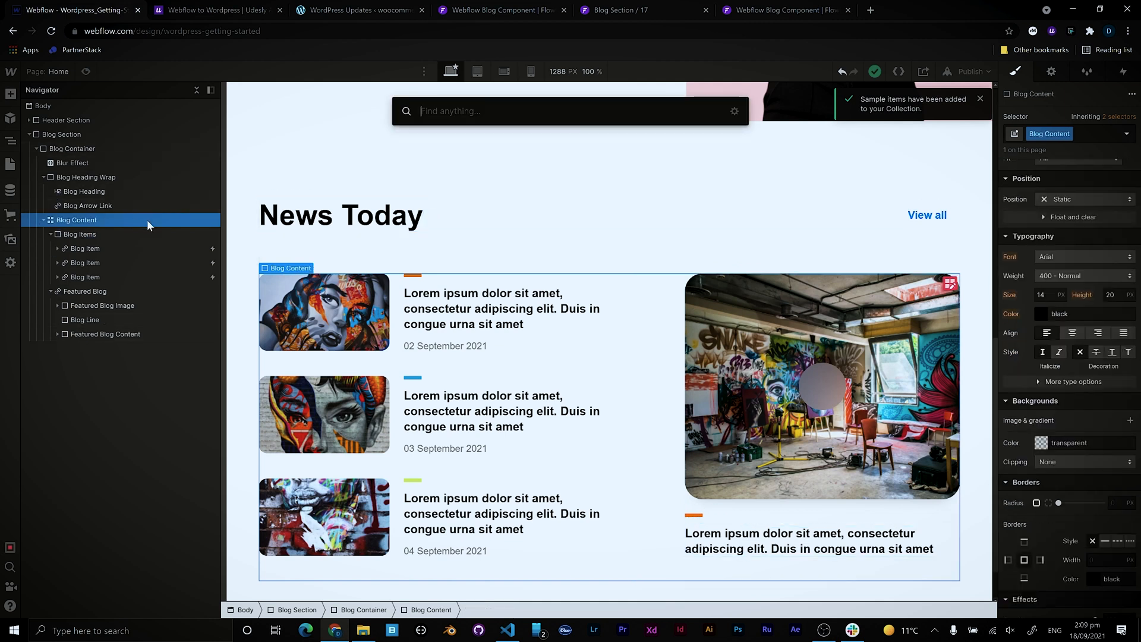
type("coll")
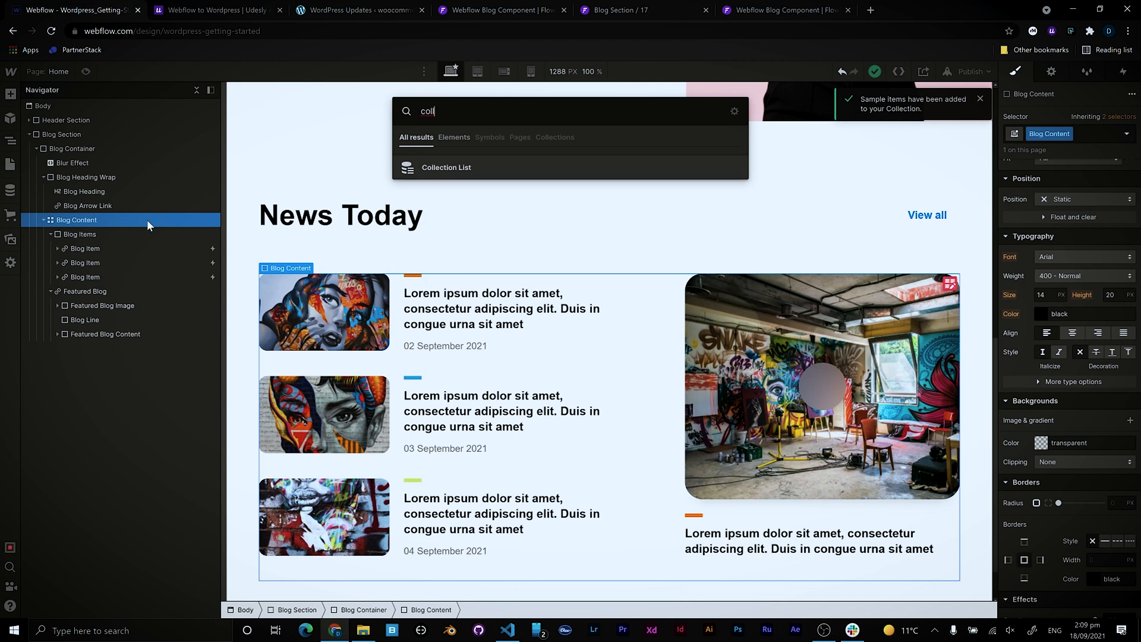
key("Return")
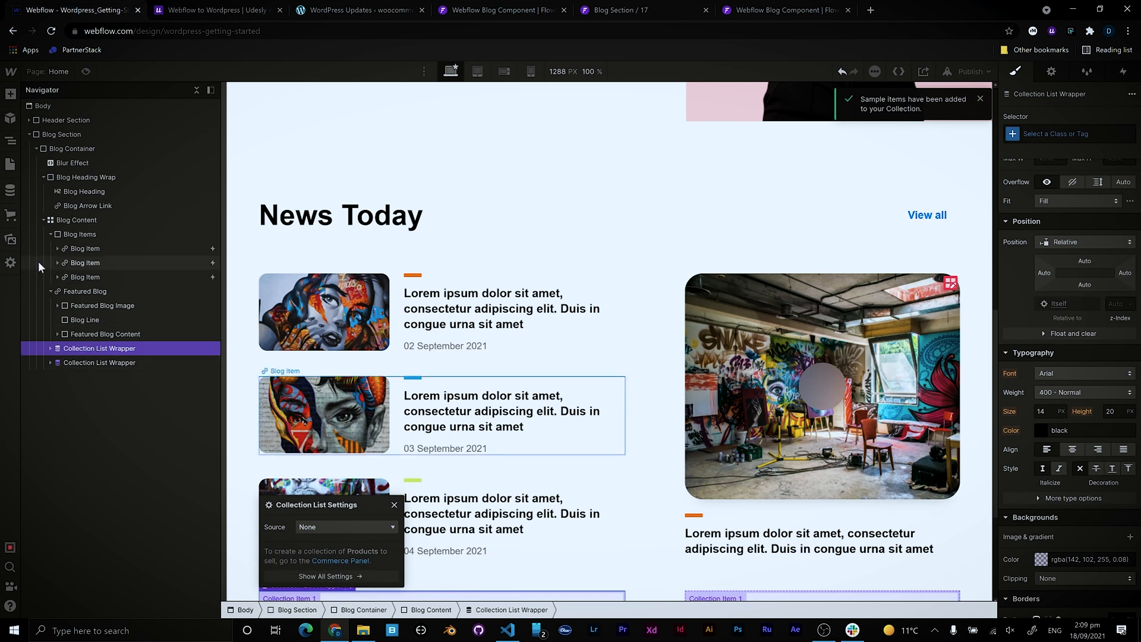
Apply the existing Blog Items class to the Collection List inside the first Collection List Wrapper
left_click(1044, 135)
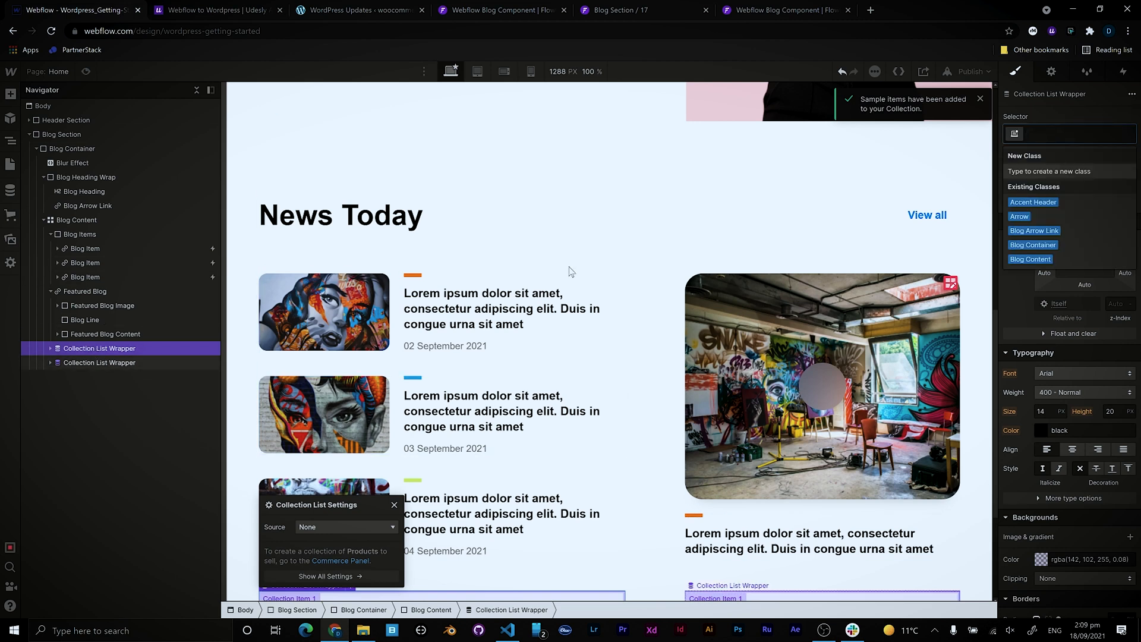
left_click(51, 347)
left_click(94, 360)
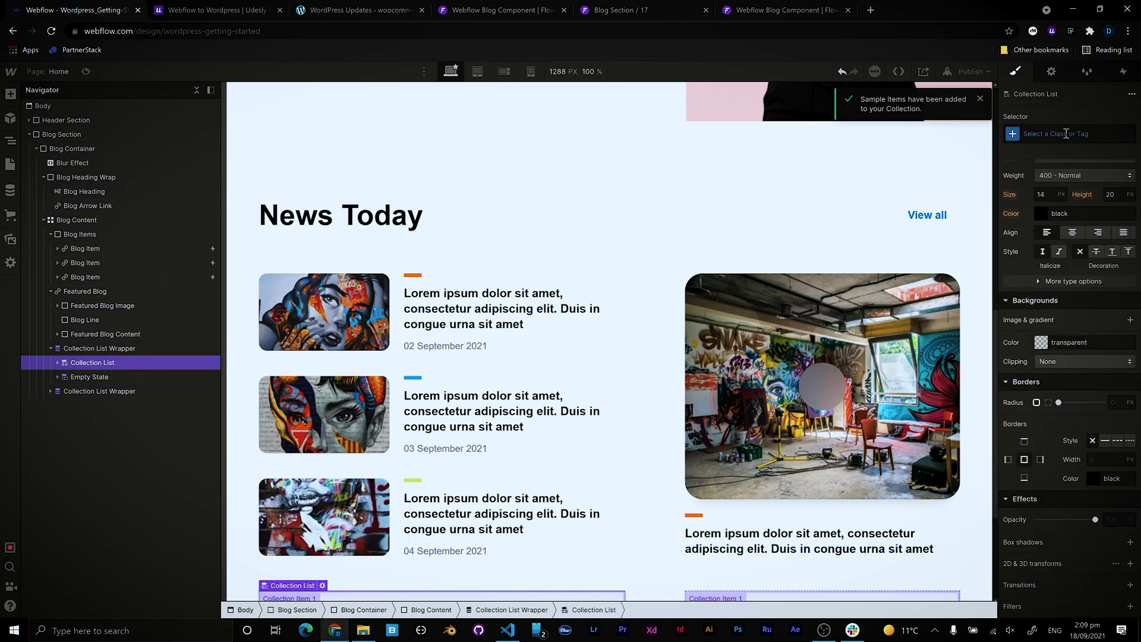
left_click(1107, 134)
type("blog")
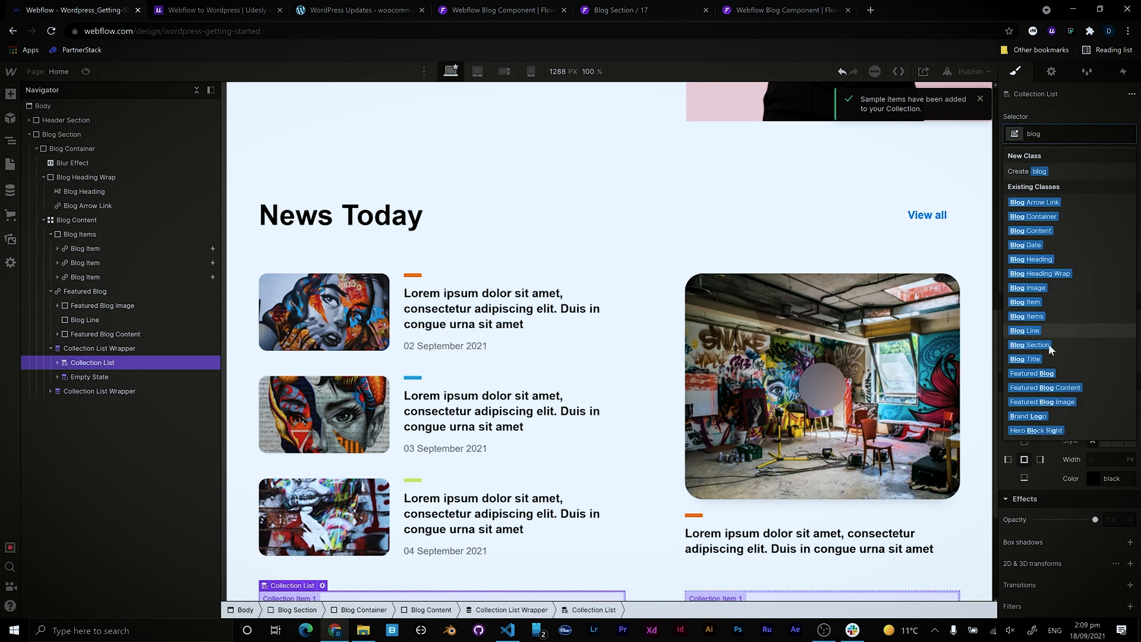
left_click(1026, 316)
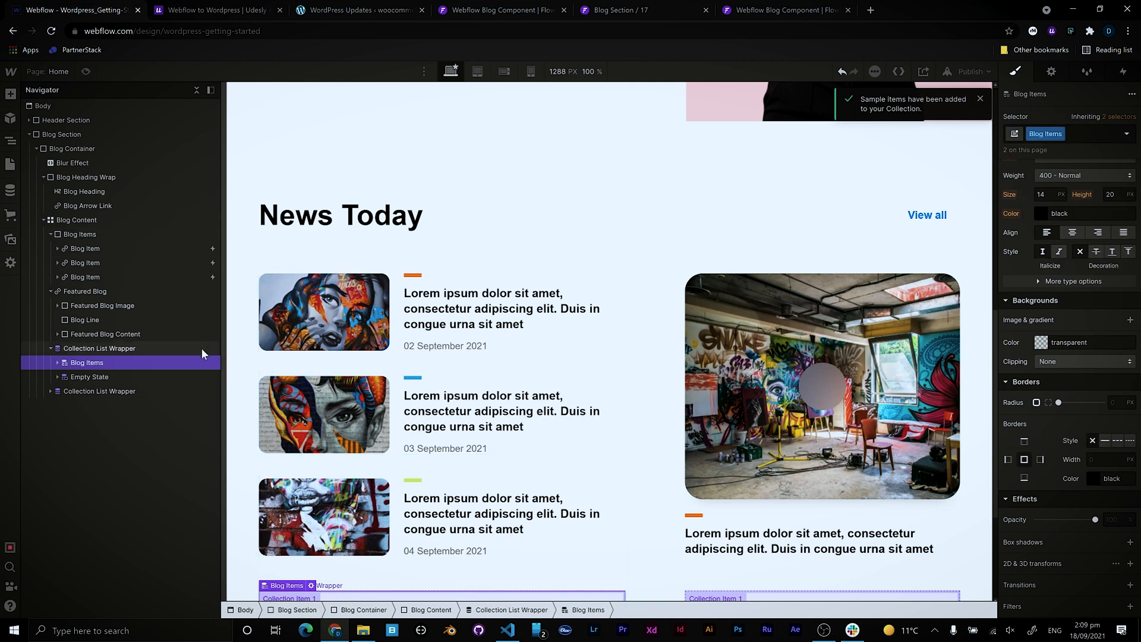
Apply the existing Featured Blog class to the second Collection List Wrapper
left_click(65, 392)
left_click(51, 391)
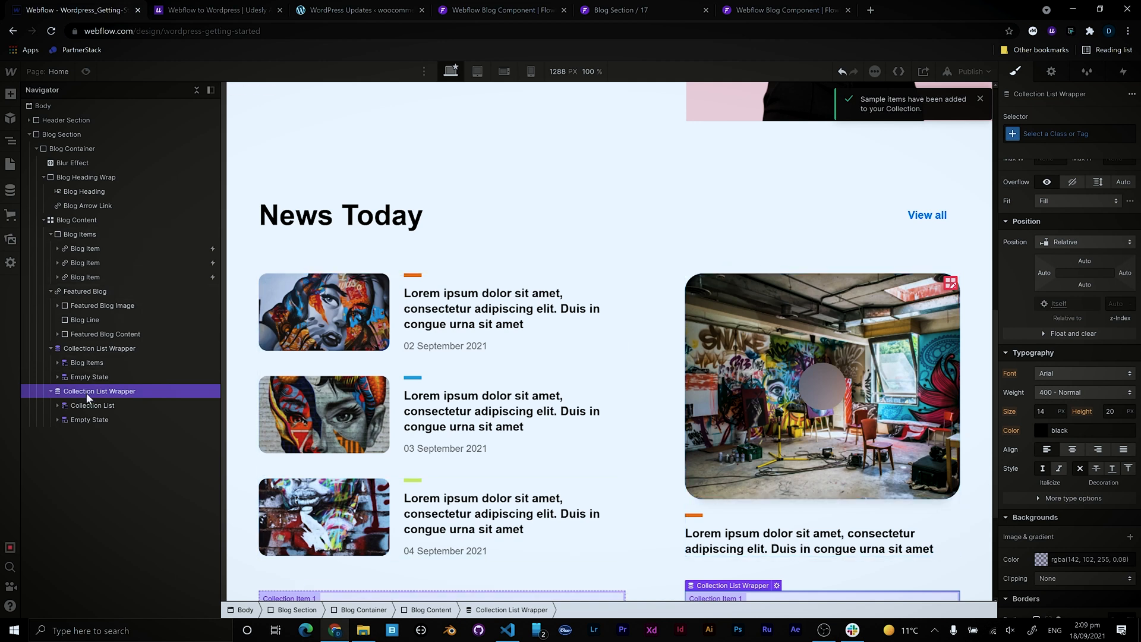
left_click(74, 294)
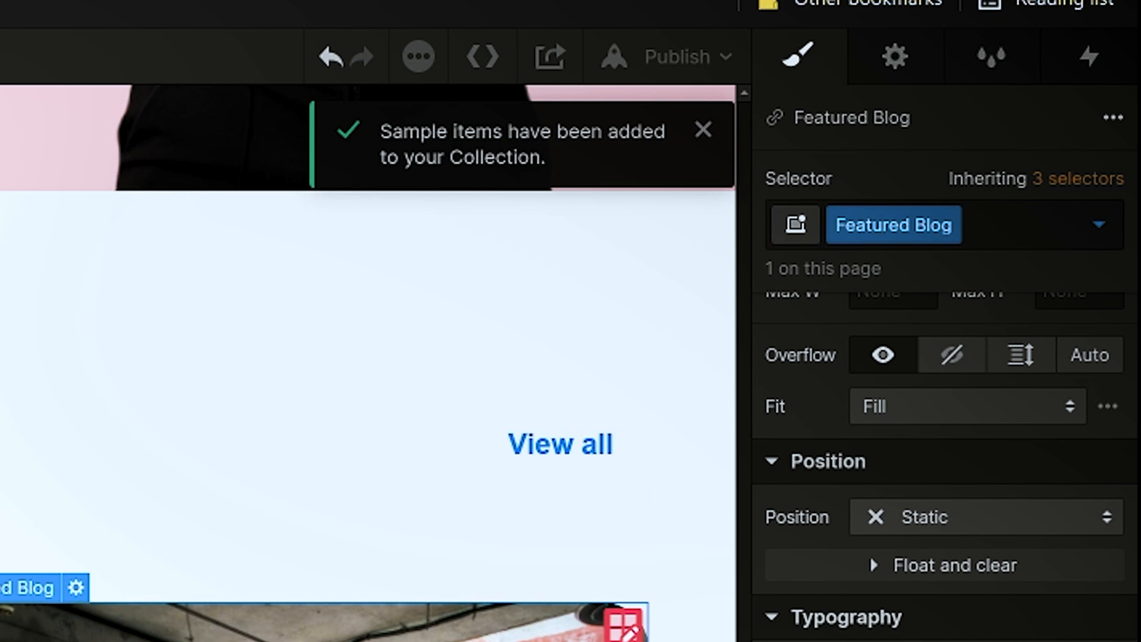
left_click(848, 230)
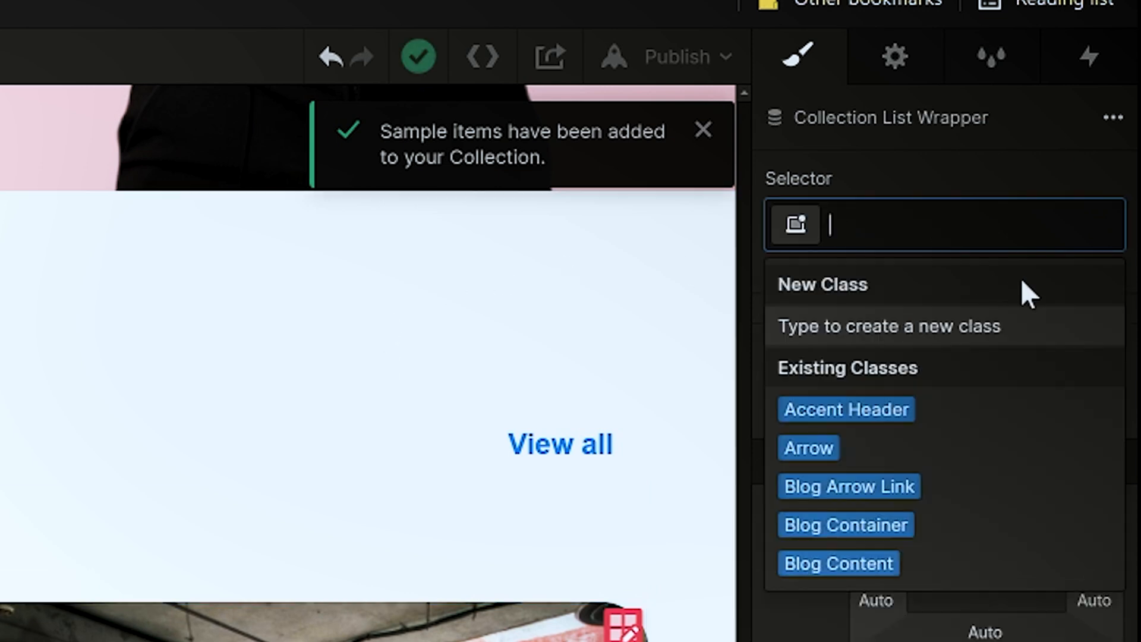
type("fea")
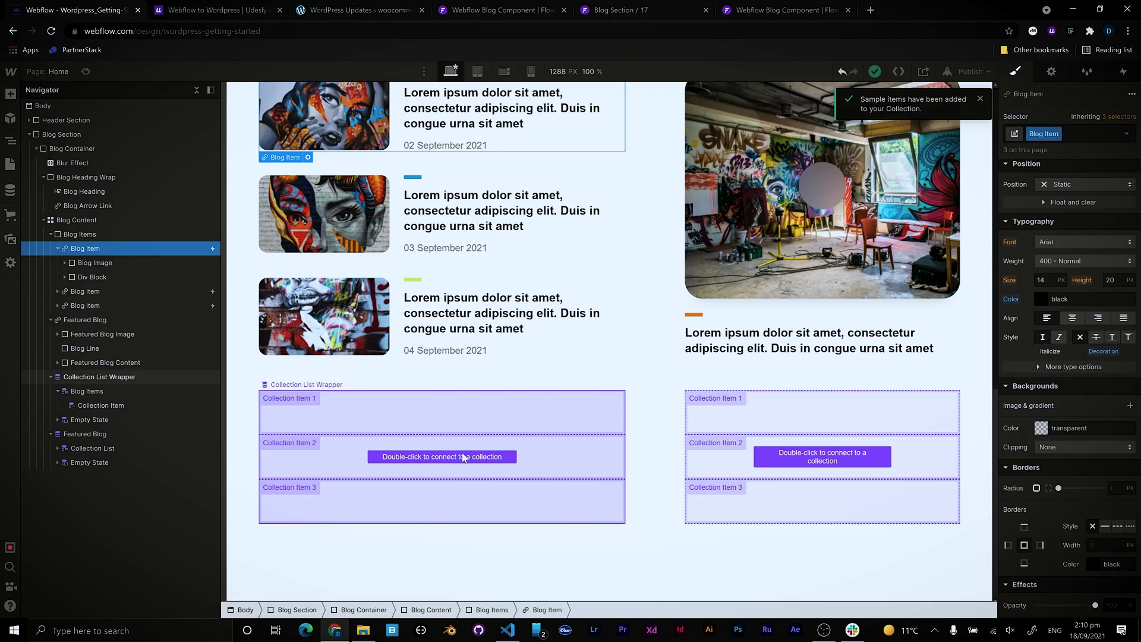
Set the source of both collection lists below the static blog content to the Projects collection
left_click(464, 457)
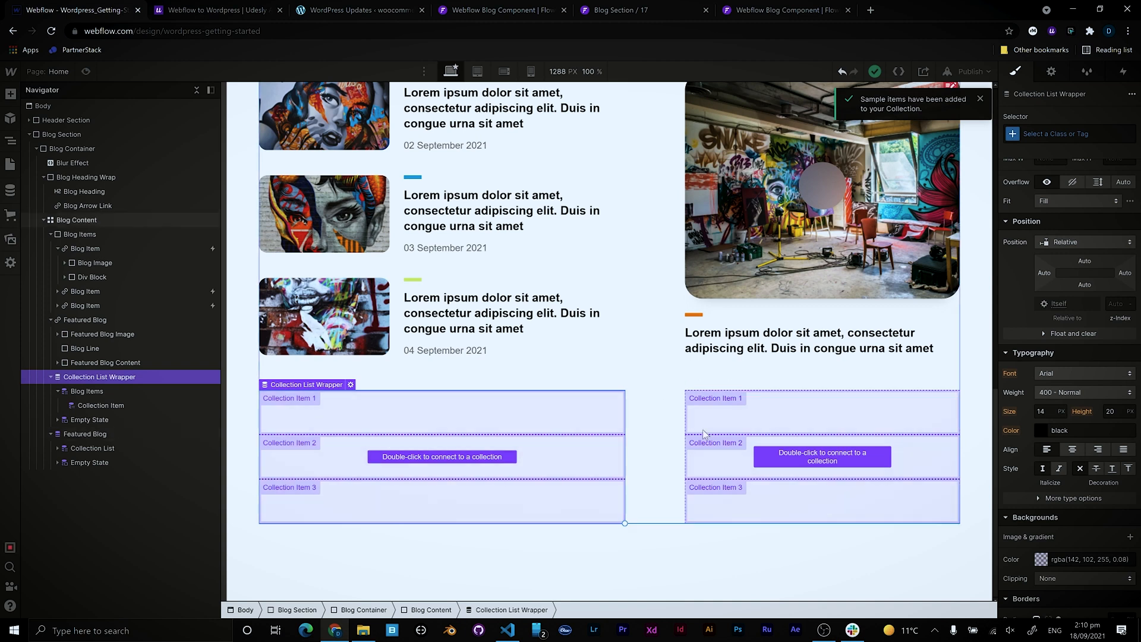
left_click(351, 384)
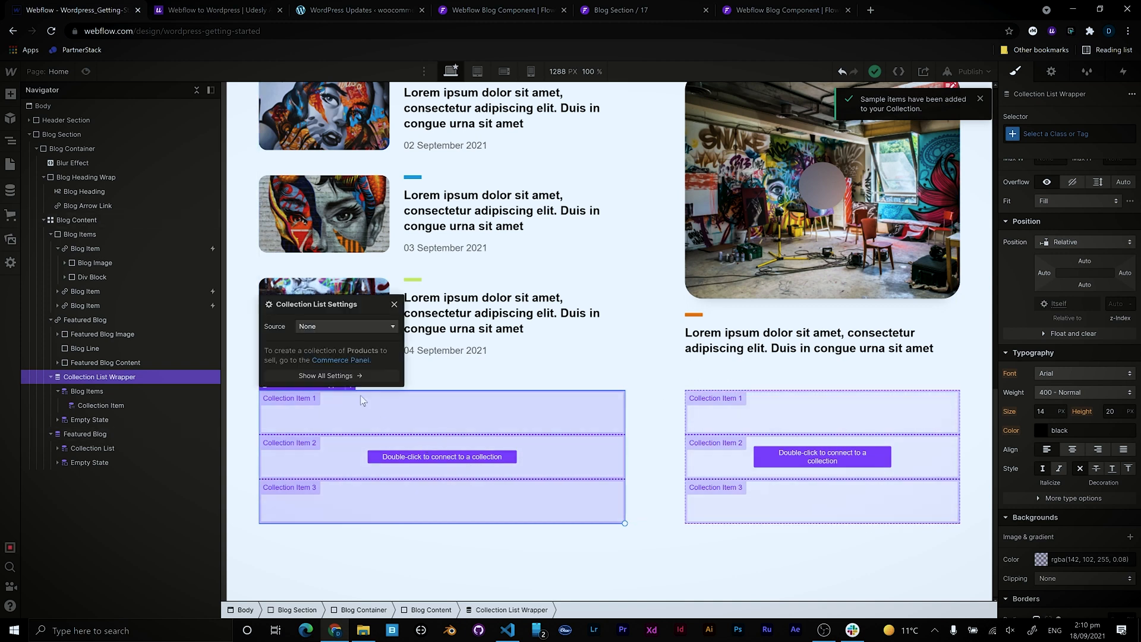
left_click(317, 325)
left_click(321, 370)
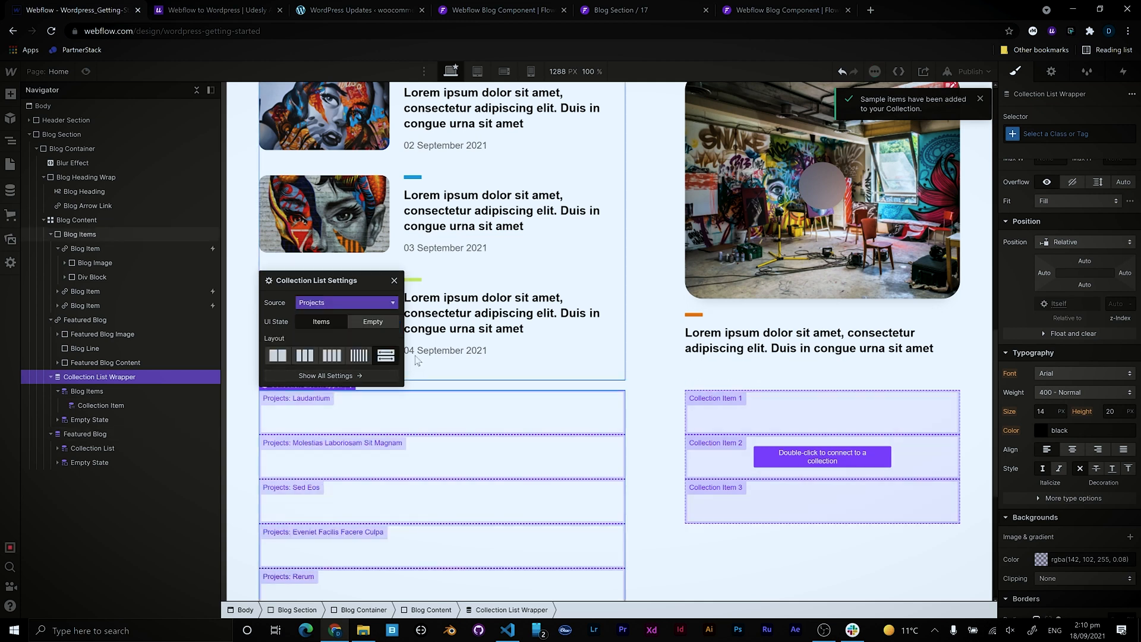
double_click(773, 502)
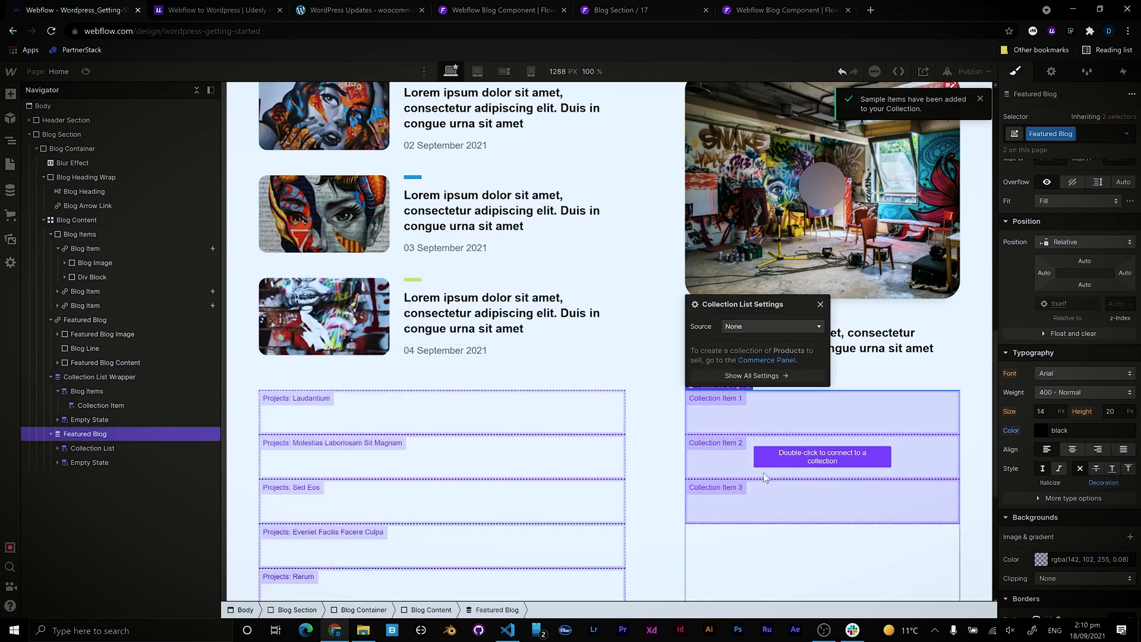
left_click(735, 327)
left_click(740, 370)
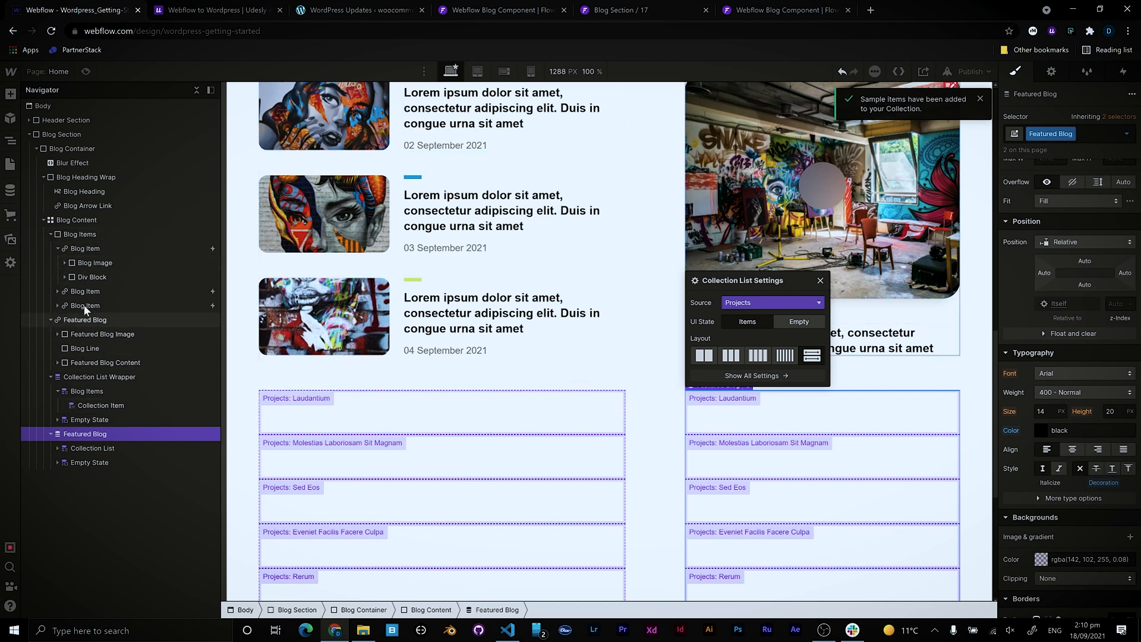
Move the first static Blog Item into the first list's Collection Item and the static Featured Blog link block into the second's
left_click(76, 248)
left_click_drag(66, 248, 107, 376)
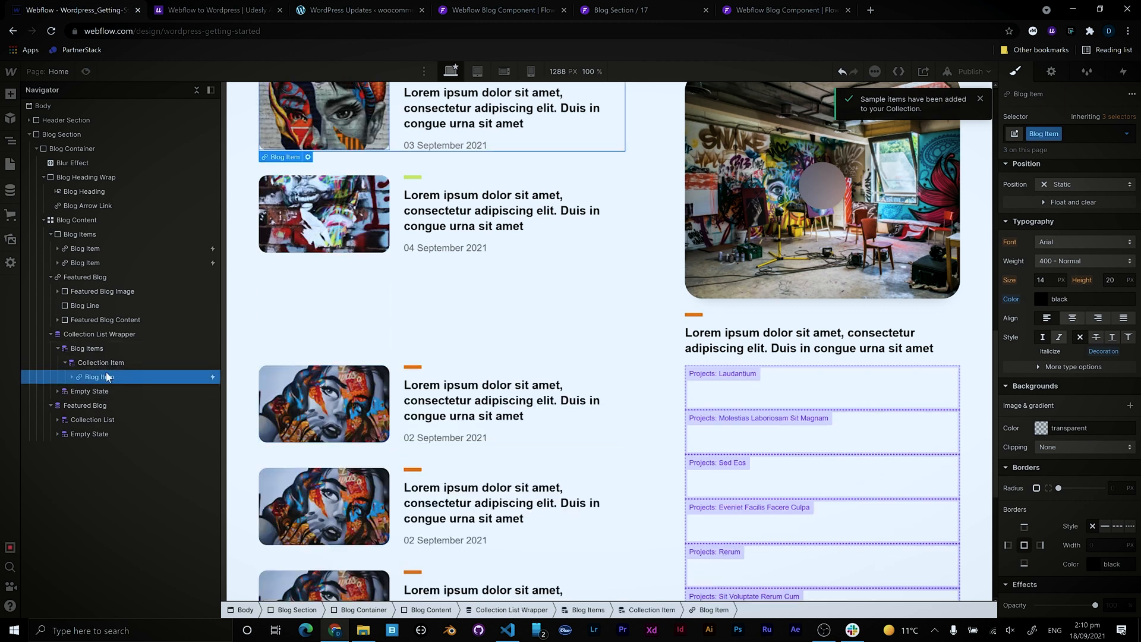
left_click_drag(85, 277, 94, 362)
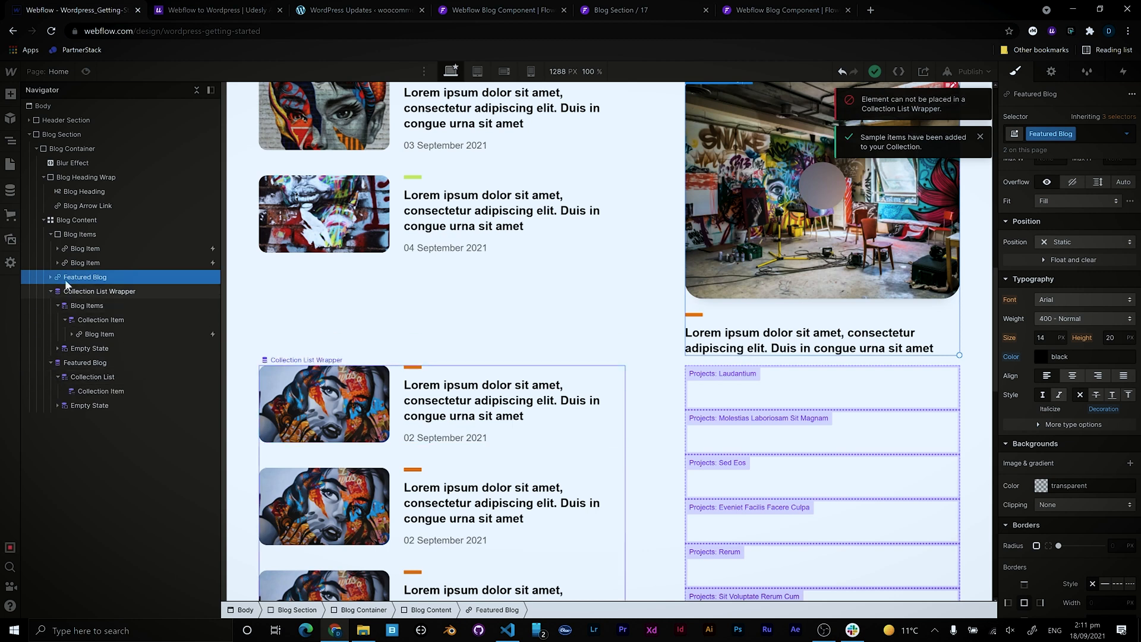
left_click_drag(63, 278, 109, 392)
left_click(85, 277)
Delete the original static Blog Items div block with its two remaining blog items from Blog Content
scroll(588, 387, "down", 4)
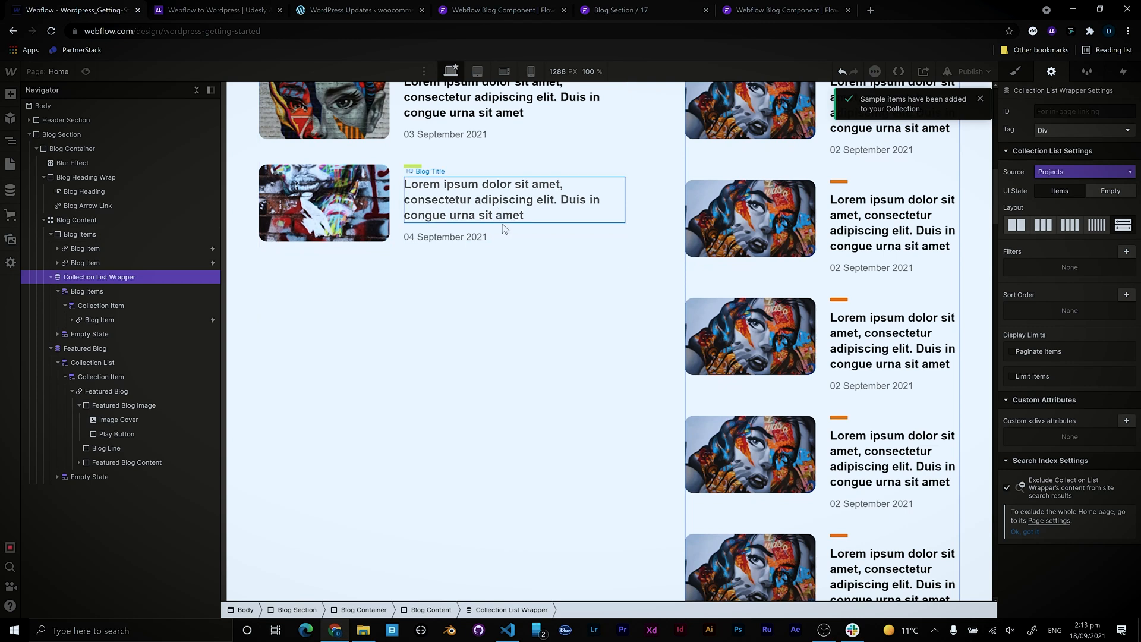
scroll(526, 387, "down", 5)
scroll(525, 391, "down", 3)
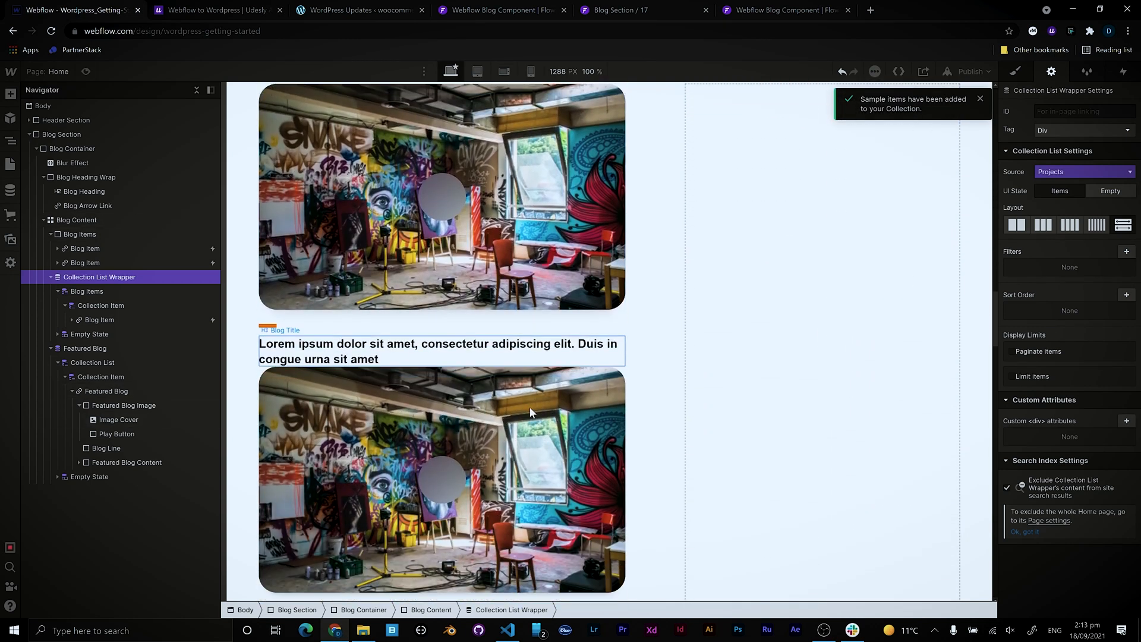
scroll(485, 291, "up", 3)
scroll(589, 358, "down", 3)
scroll(589, 358, "down", 4)
scroll(555, 392, "up", 8)
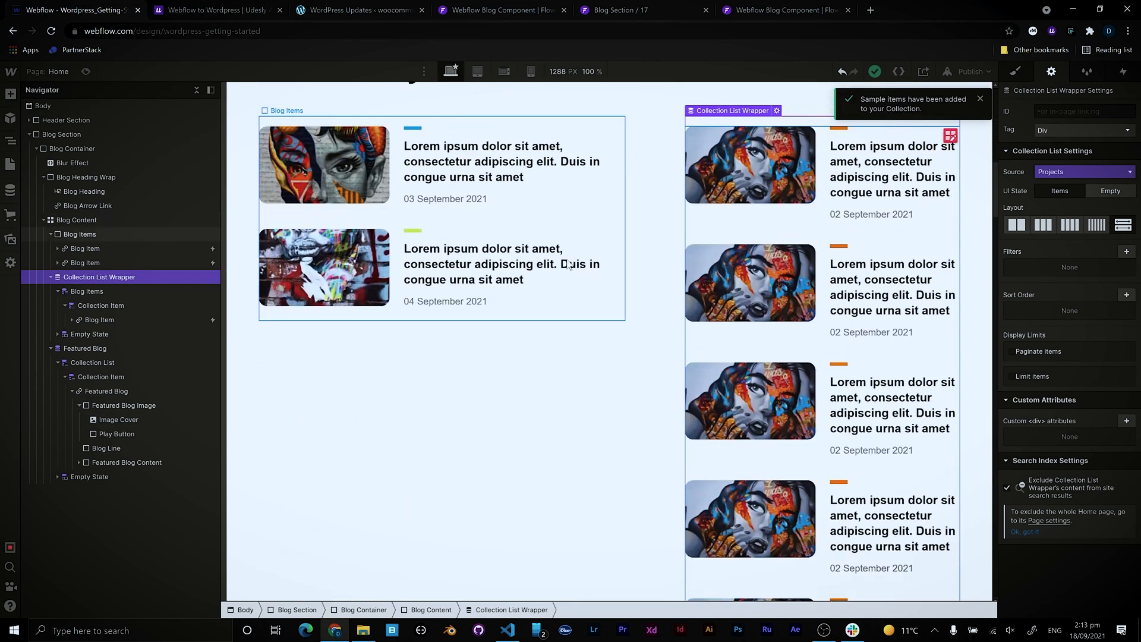
left_click(541, 275)
left_click(543, 271)
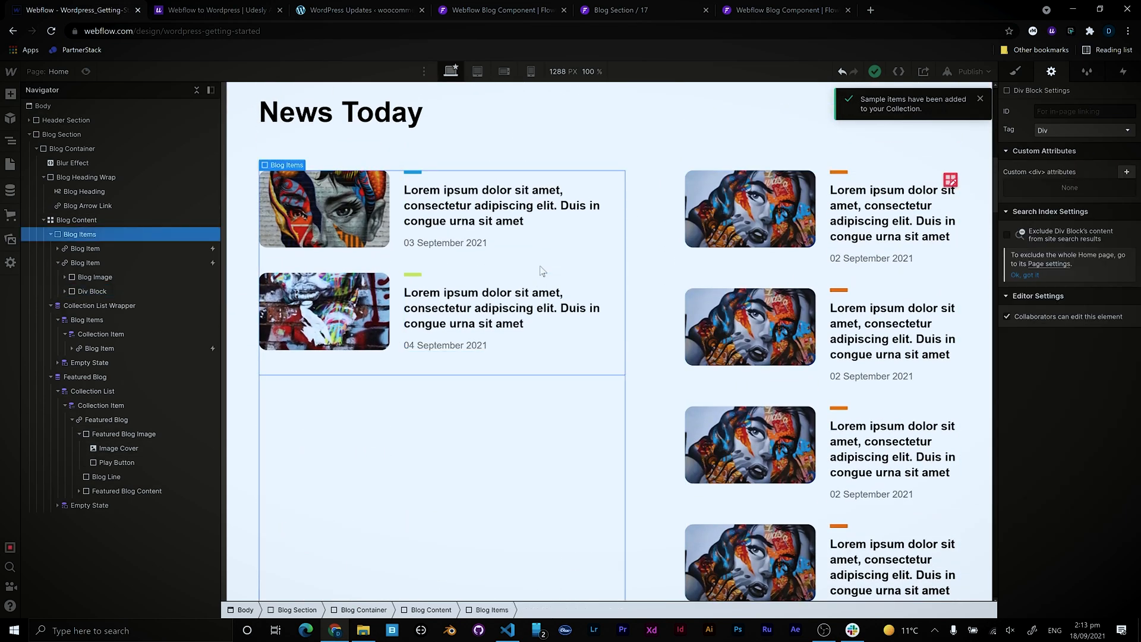
key("Delete")
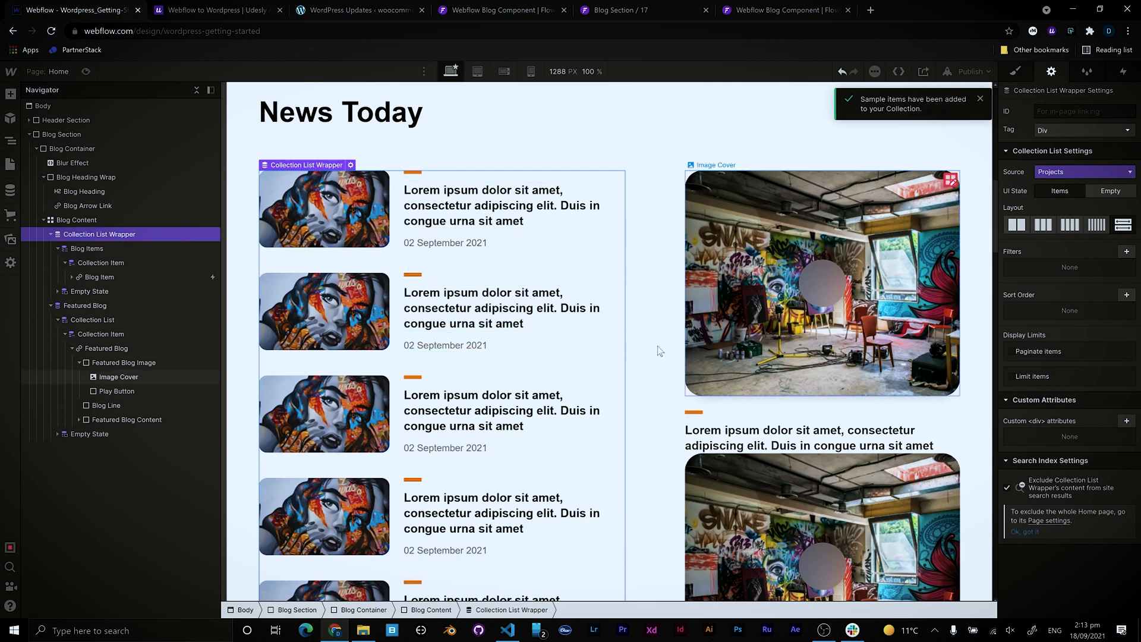
Limit the Featured Blog collection list to 1 item and the Blog Items collection list to 3 items
scroll(409, 383, "up", 5)
scroll(750, 227, "up", 3)
scroll(758, 323, "down", 10)
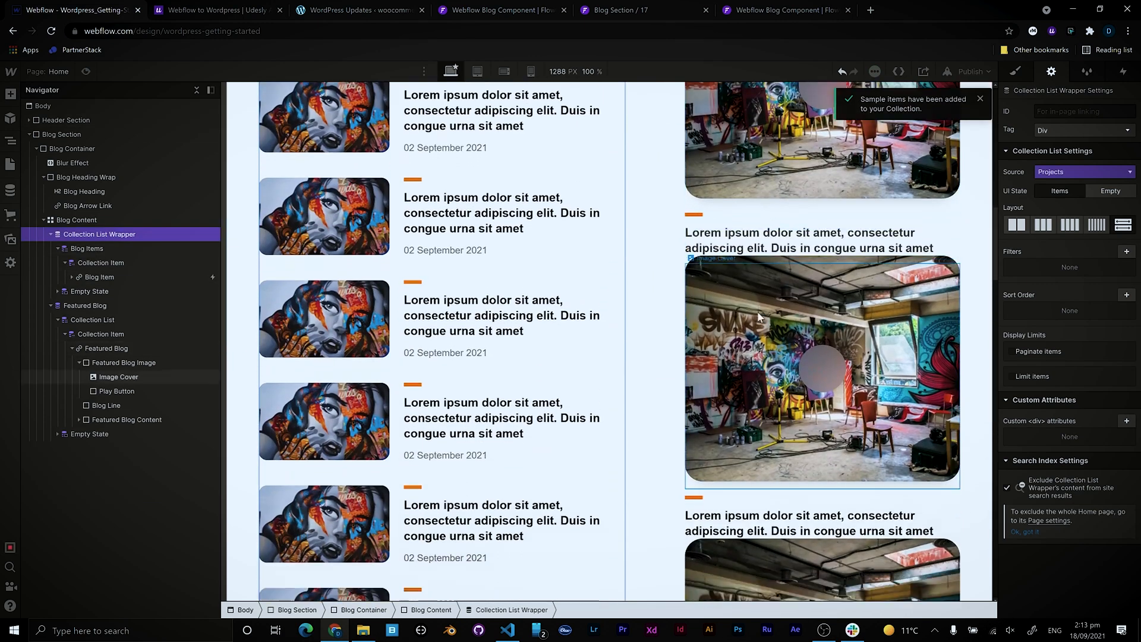
scroll(352, 329, "up", 1)
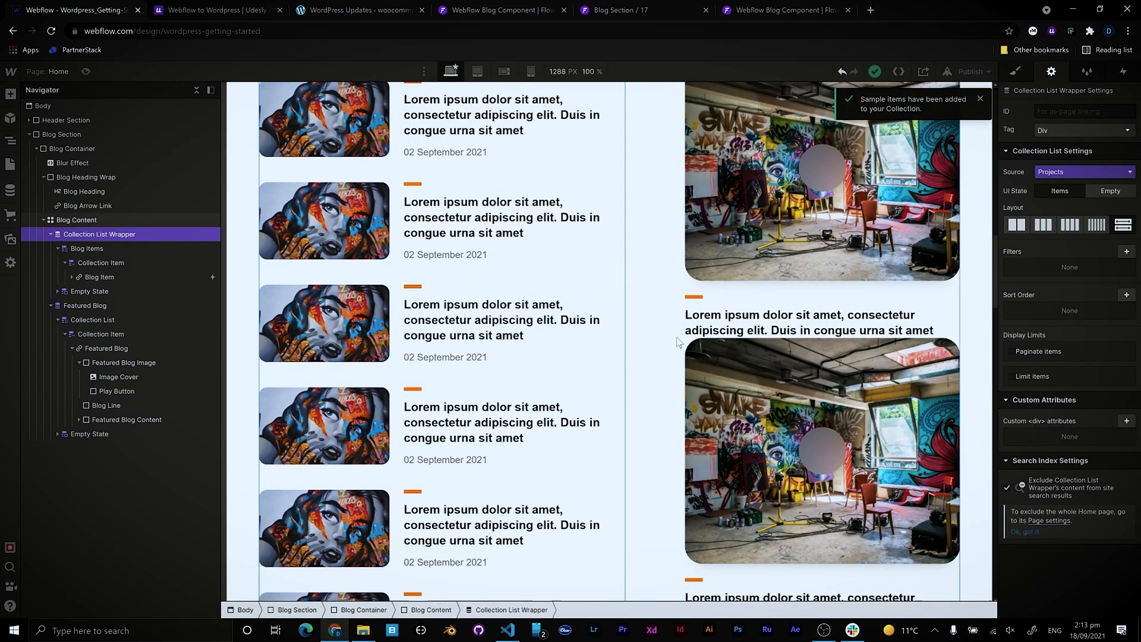
scroll(741, 307, "up", 1)
left_click(745, 335)
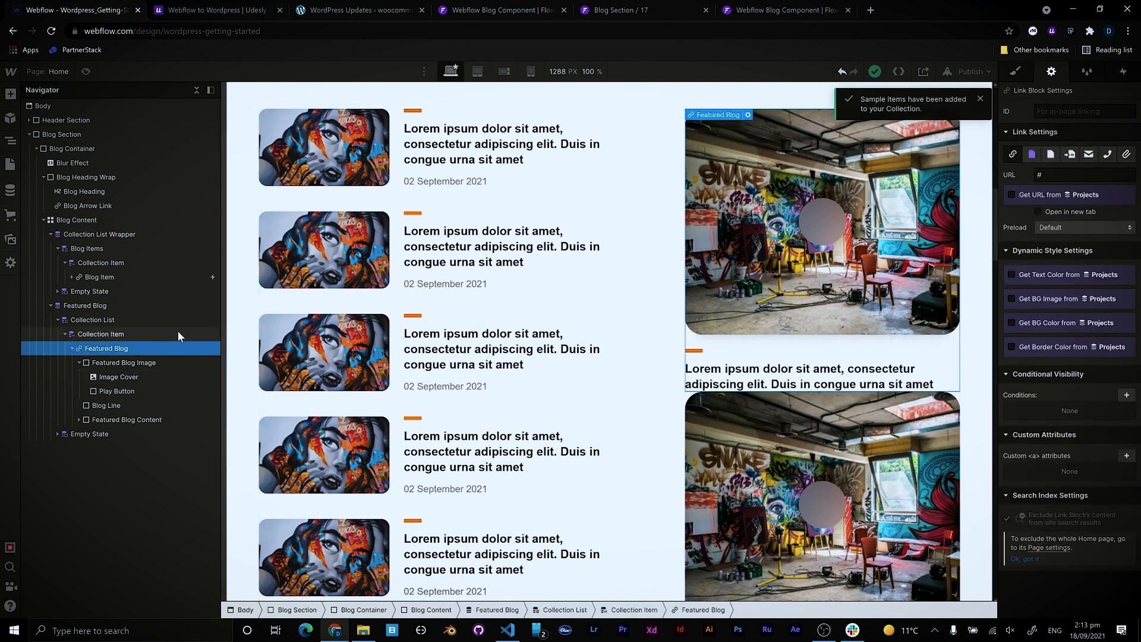
left_click(104, 325)
left_click(104, 347)
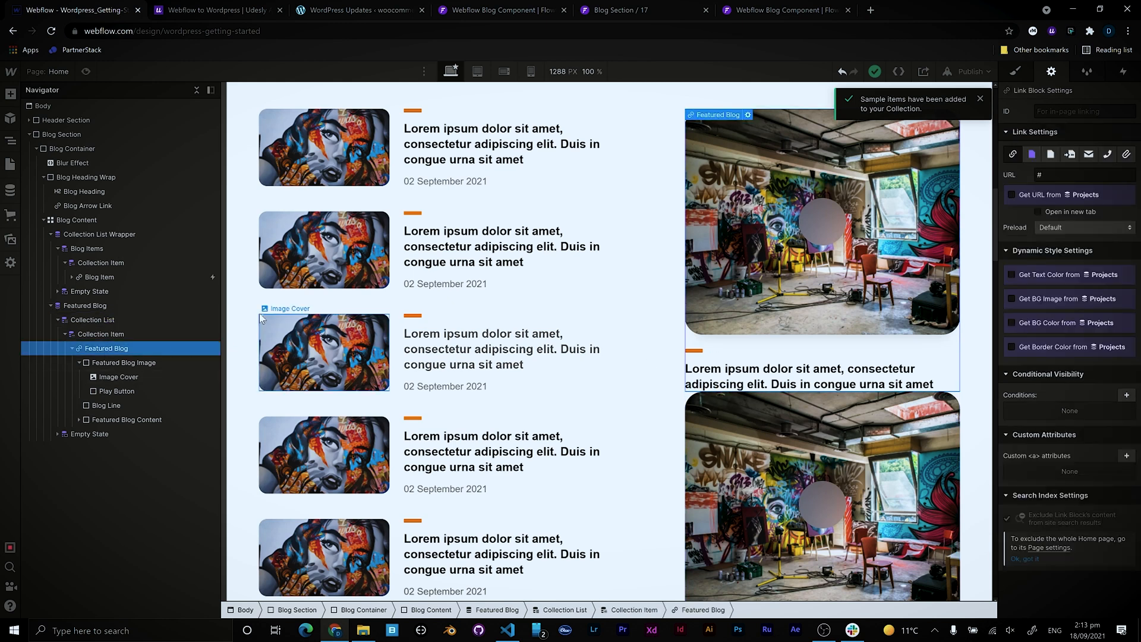
left_click(113, 335)
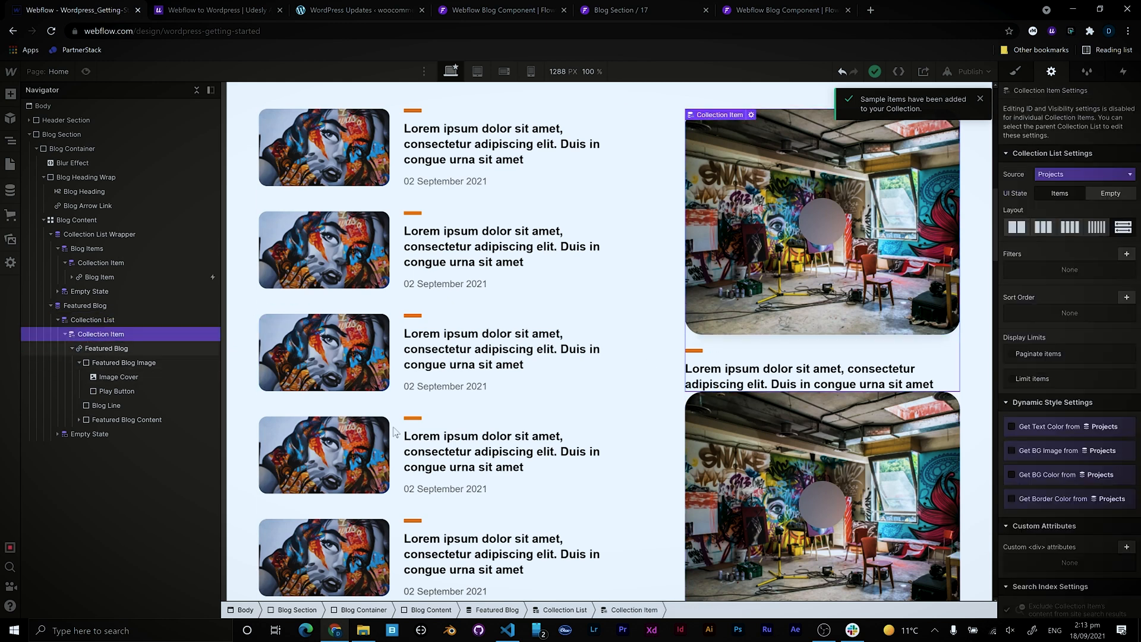
left_click(1011, 378)
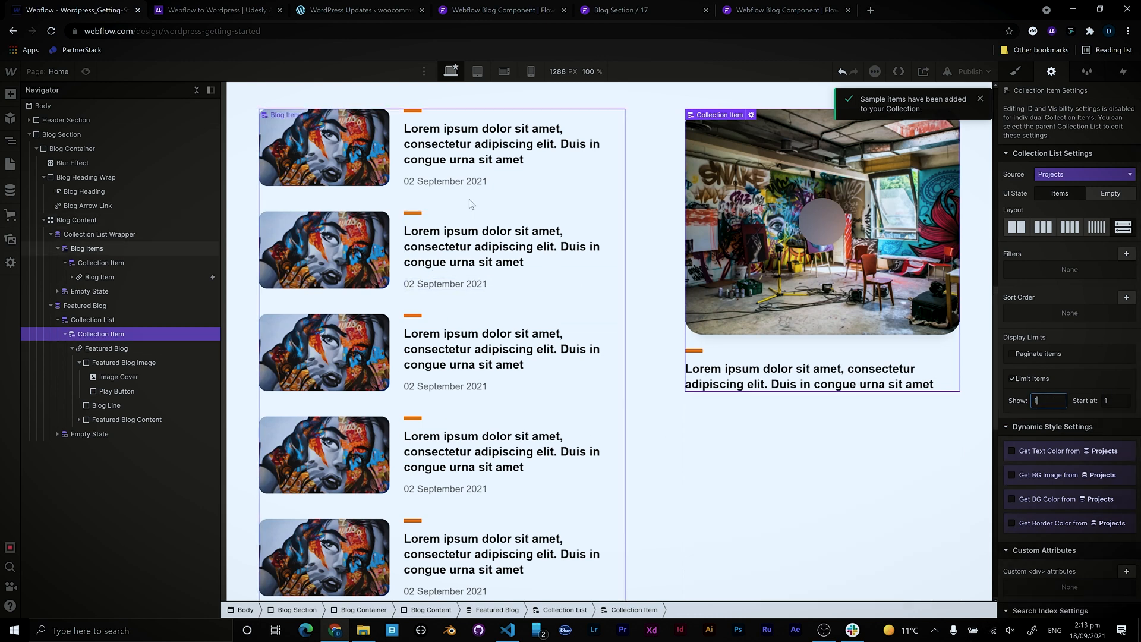
left_click(87, 249)
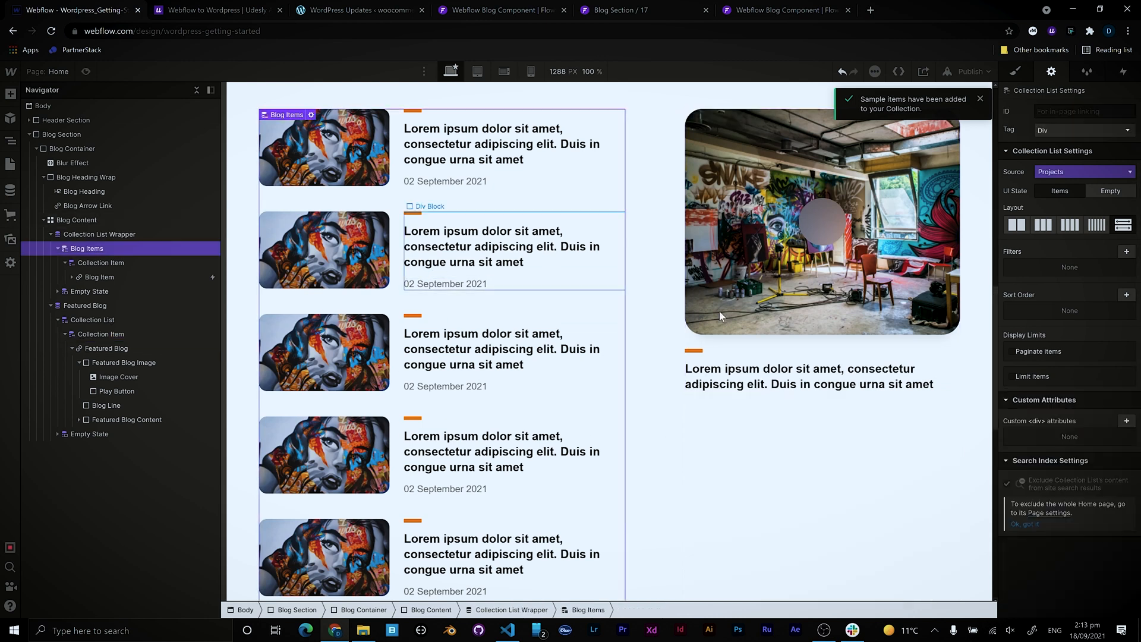
left_click(1013, 377)
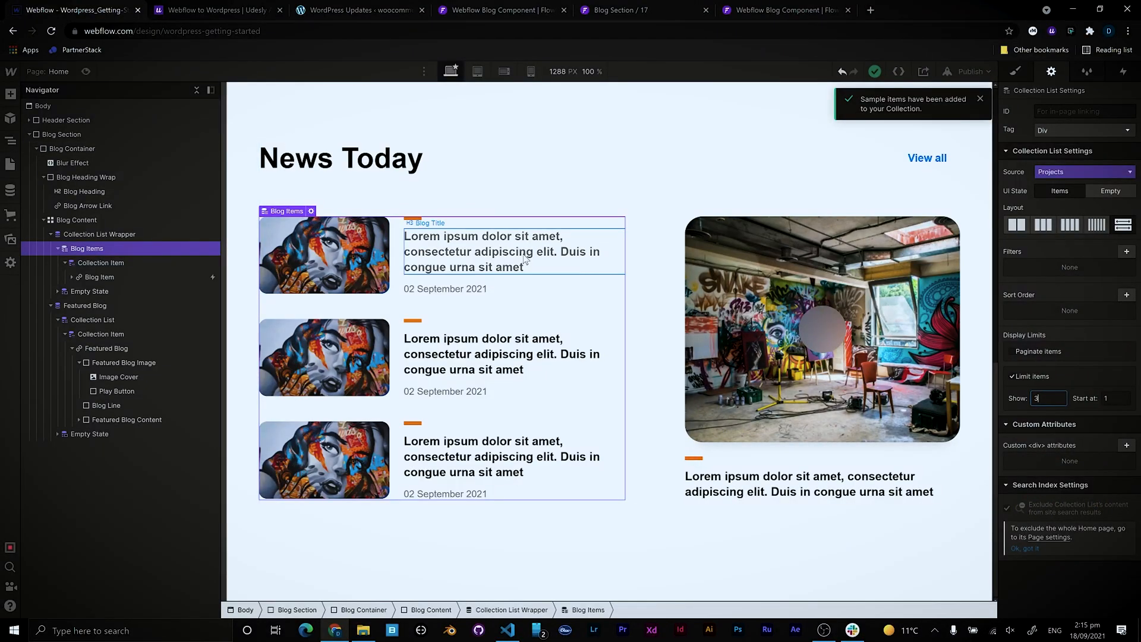
Bind the Image Cover in the Blog Item to the Main Project Image field of the Projects collection
left_click(428, 238)
left_click(374, 291)
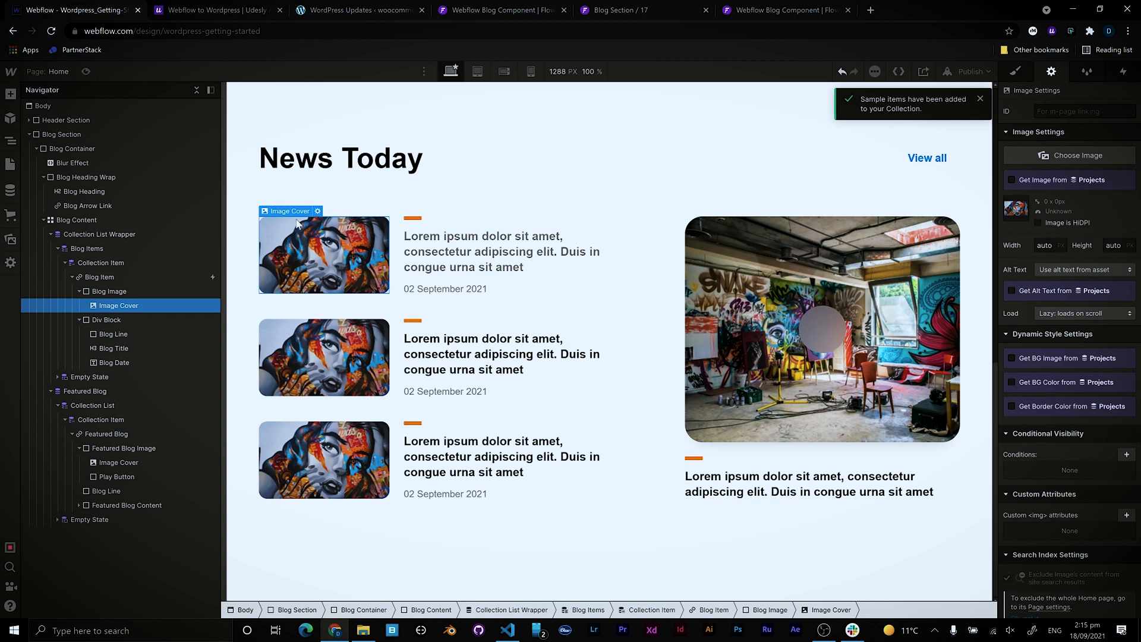
left_click(1011, 179)
left_click(1037, 196)
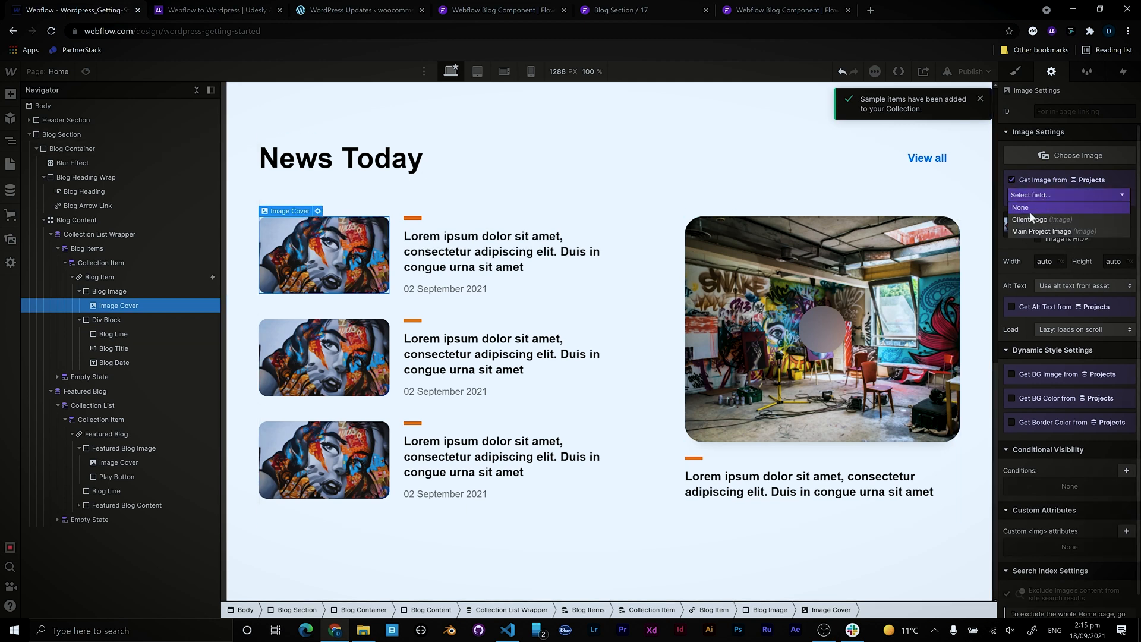
left_click(1037, 232)
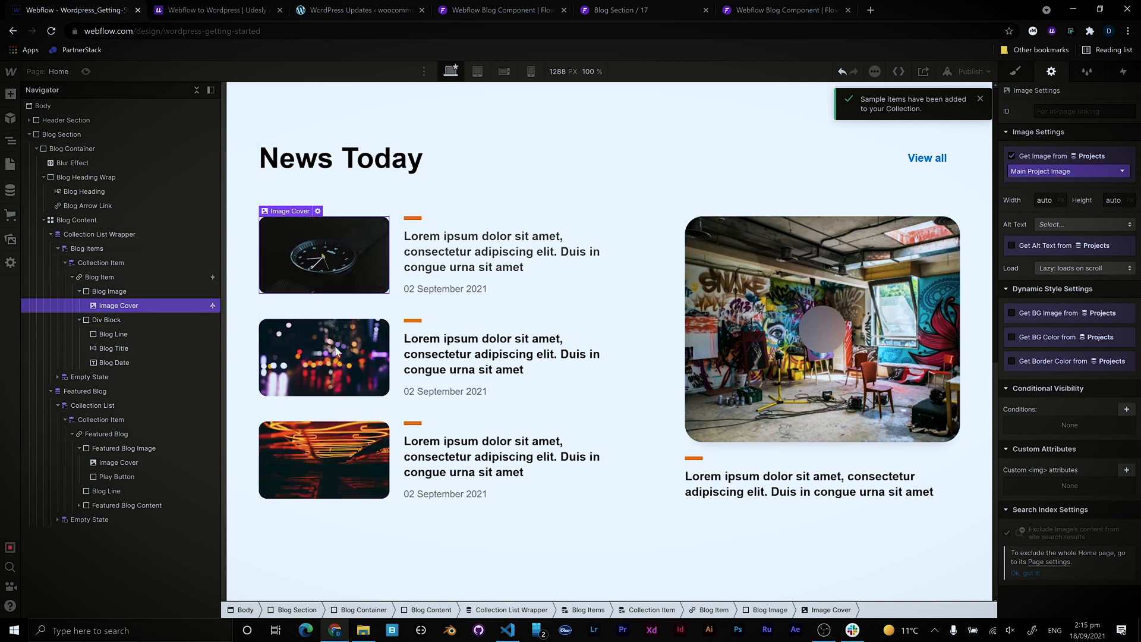
Bind the Blog Title heading in the Blog Item to the Name field of the Projects collection
left_click(483, 250)
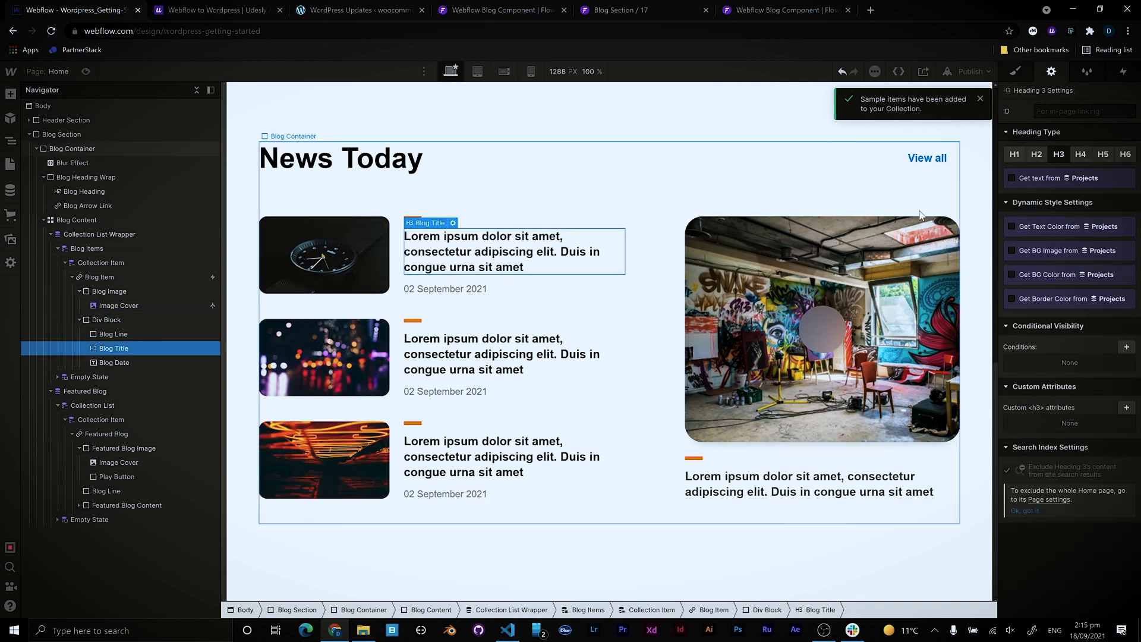
left_click(1011, 178)
left_click(1025, 193)
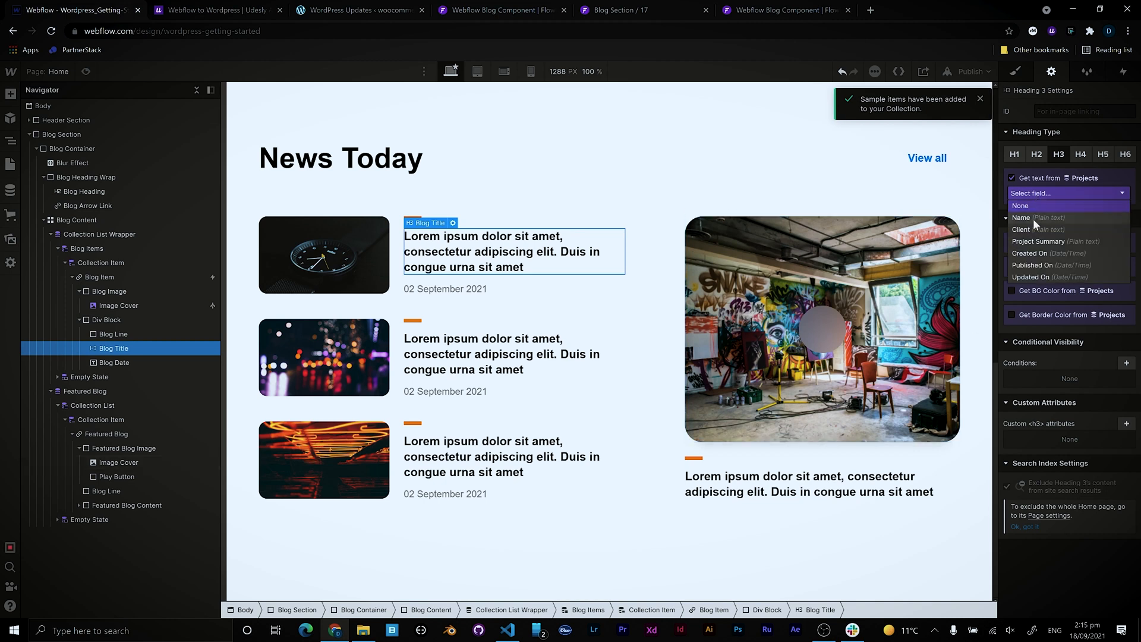
left_click(1033, 219)
Bind the Blog Date text to the Projects collection, trying Published On first and settling on the Created On field
left_click(468, 265)
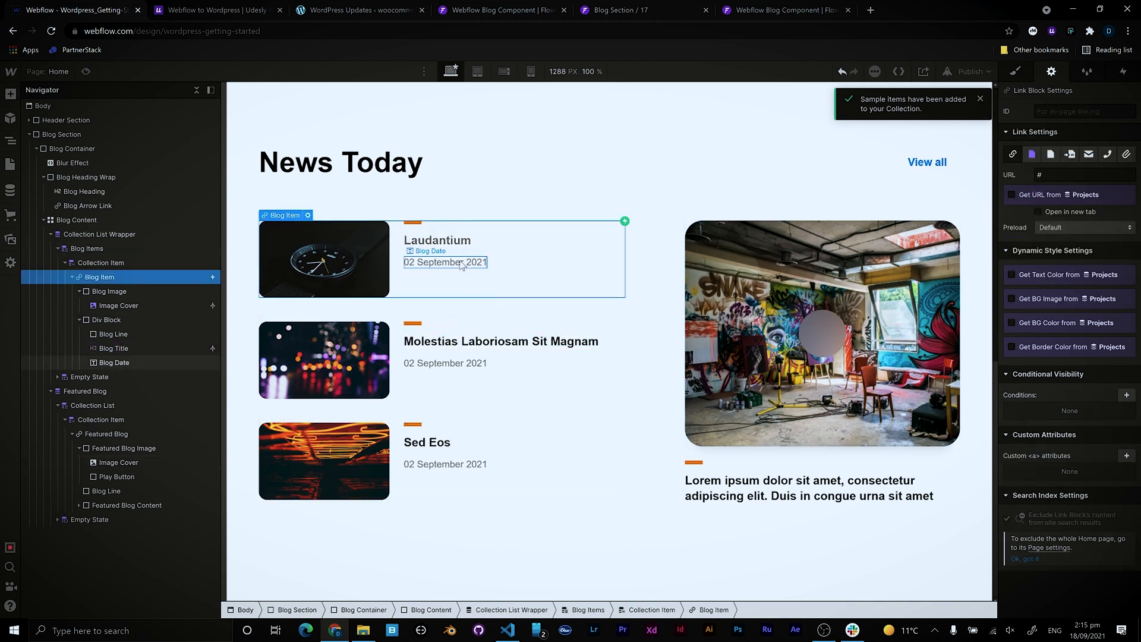
left_click(1012, 156)
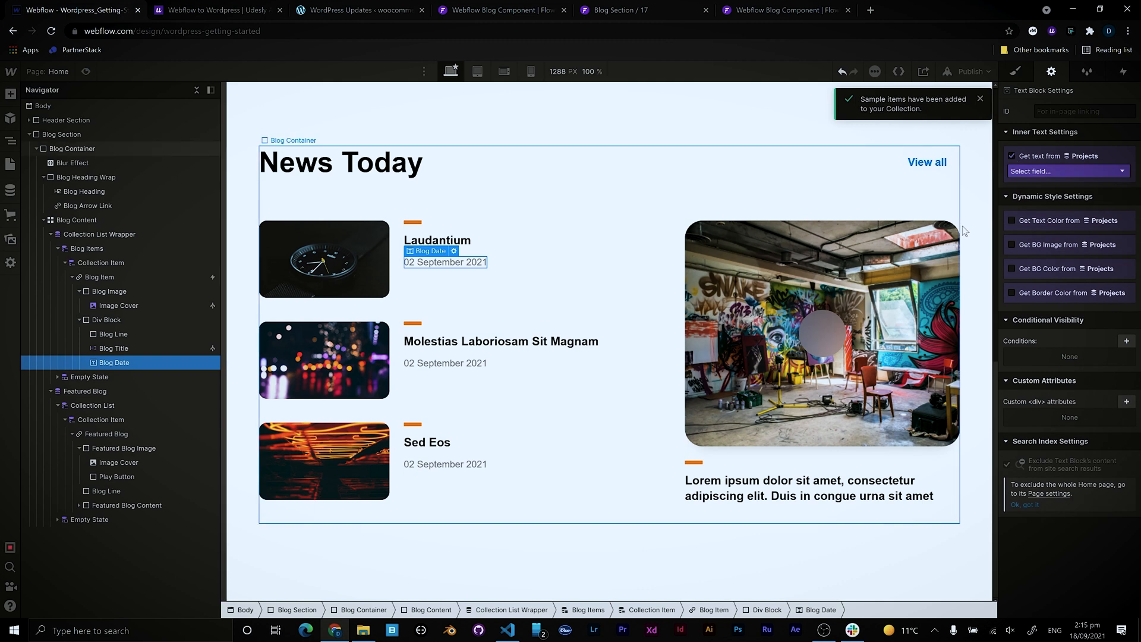
left_click(1018, 171)
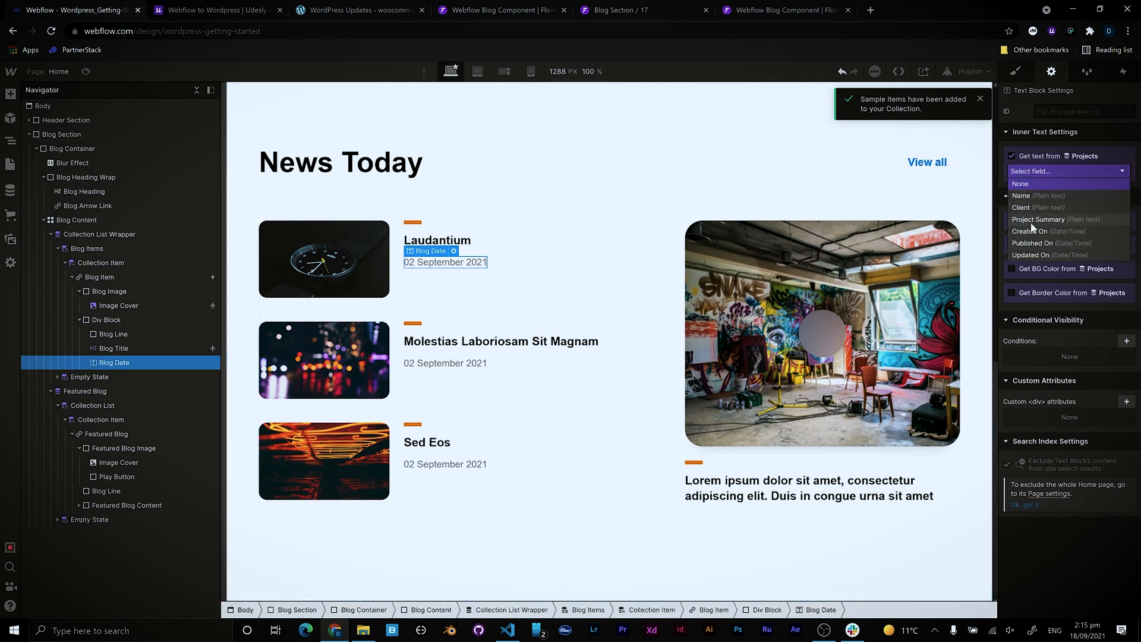
left_click(1044, 244)
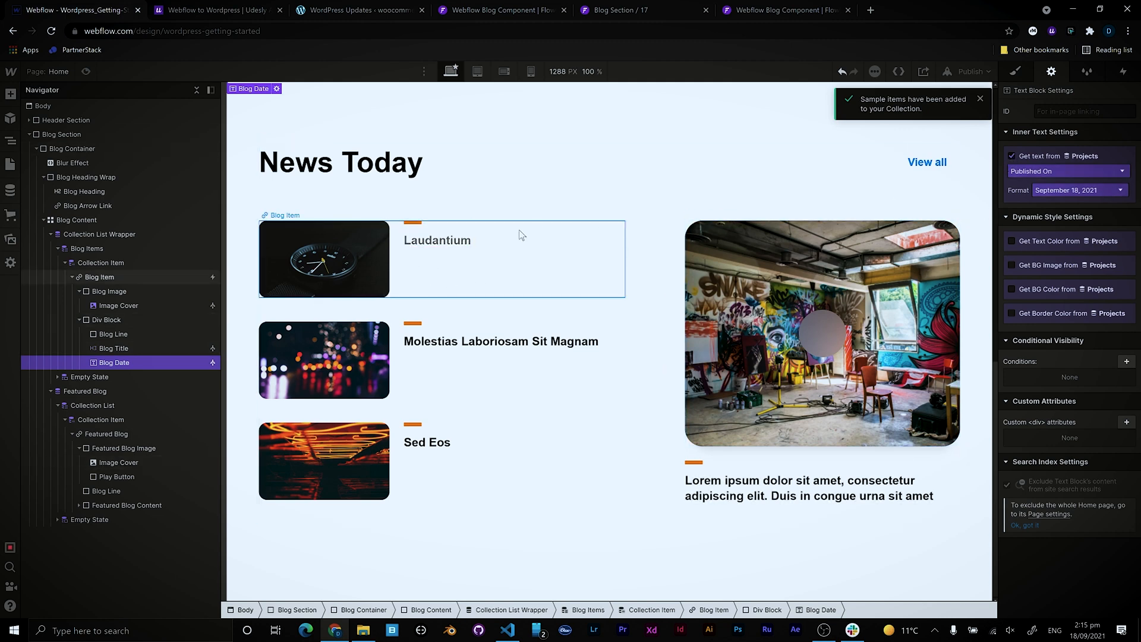
left_click(1032, 175)
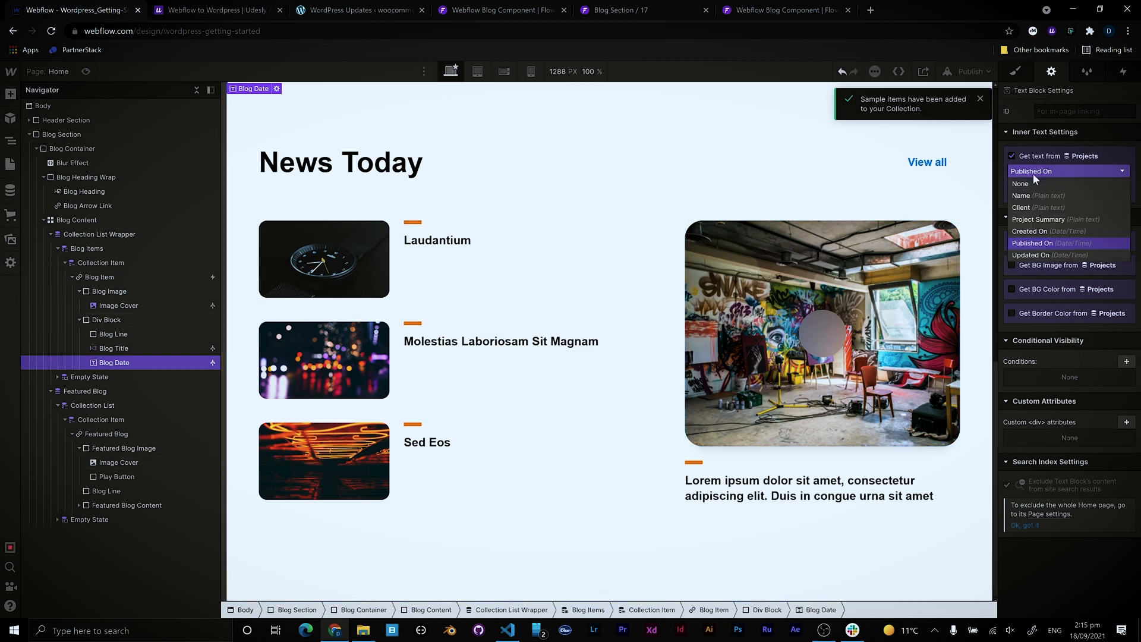
left_click(1027, 228)
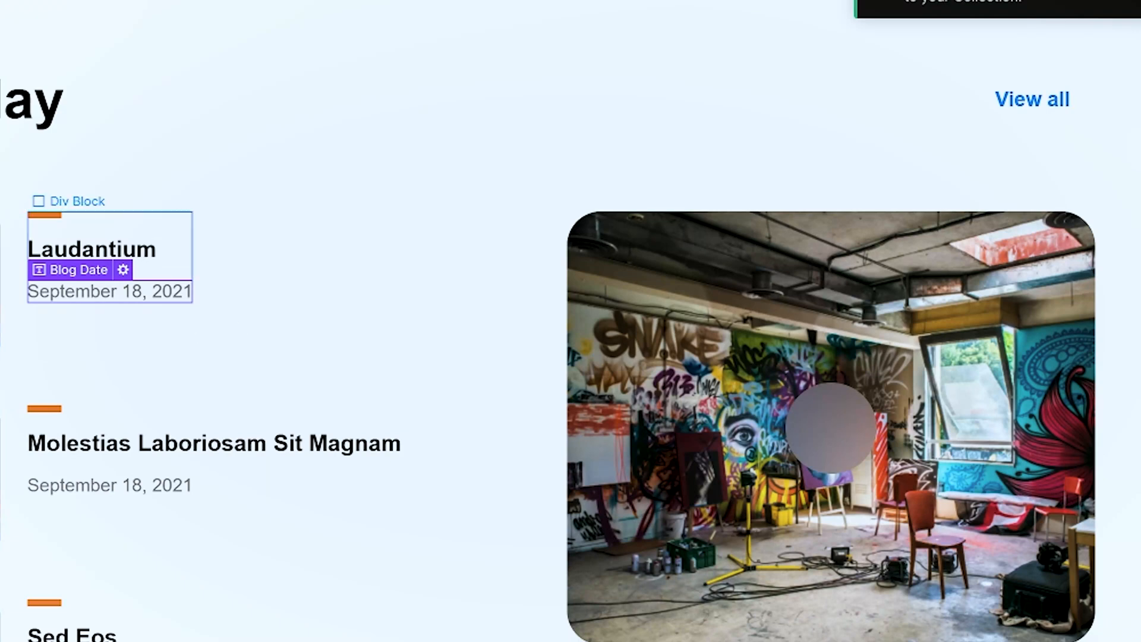
Add a paragraph below the date in the Blog Item's Div Block and bind its text to the Project Summary field
left_click(77, 201)
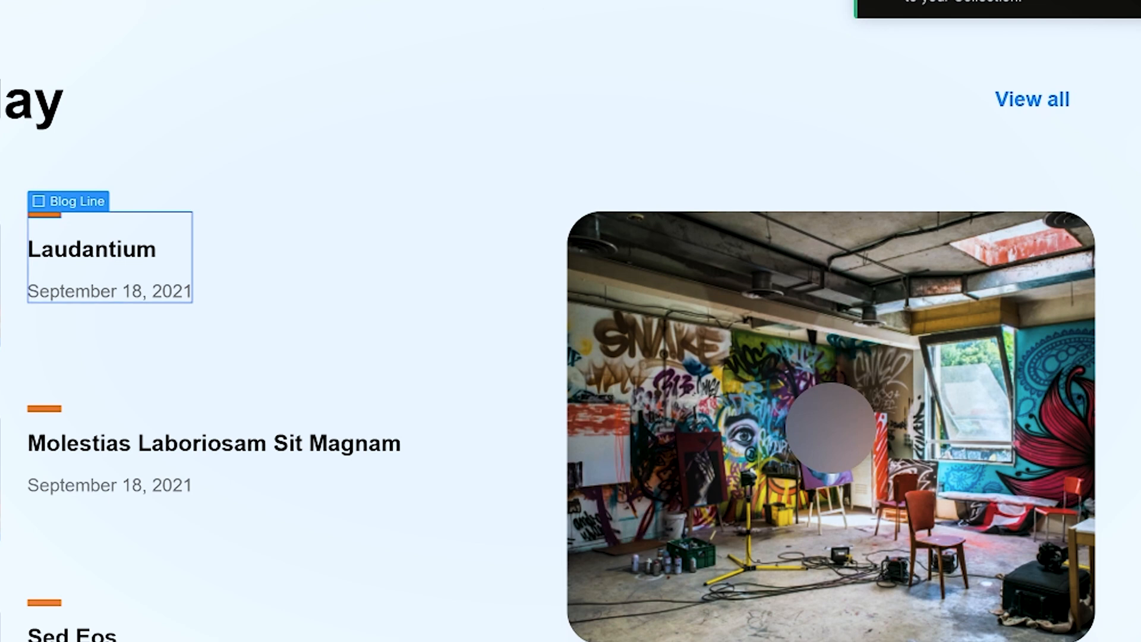
key("ctrl+e")
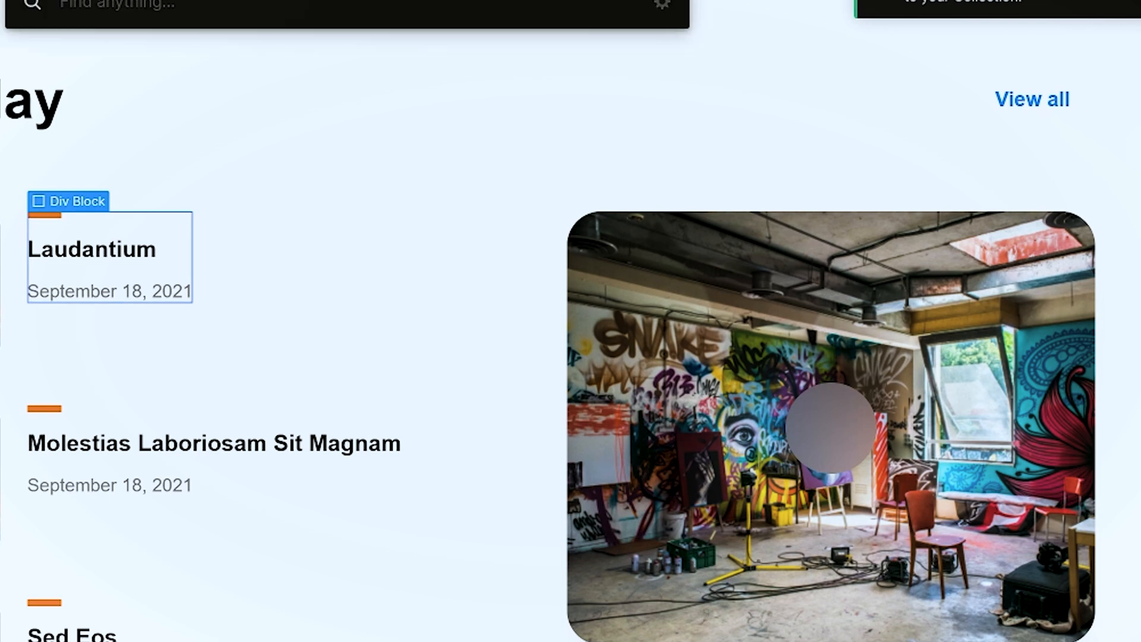
type("para")
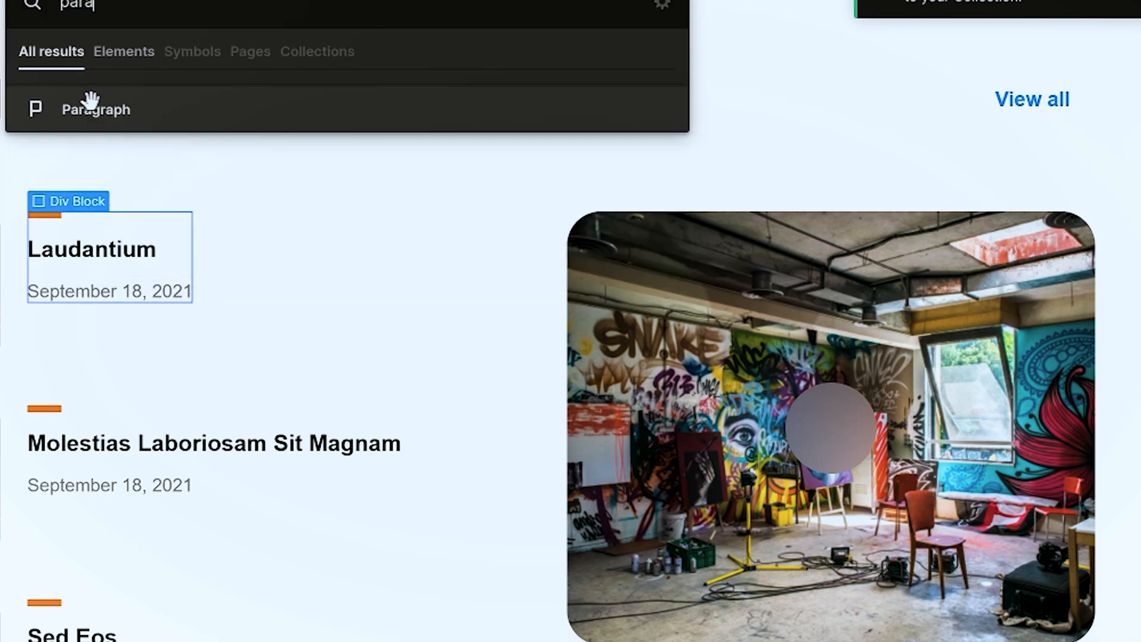
left_click(91, 106)
left_click(54, 505)
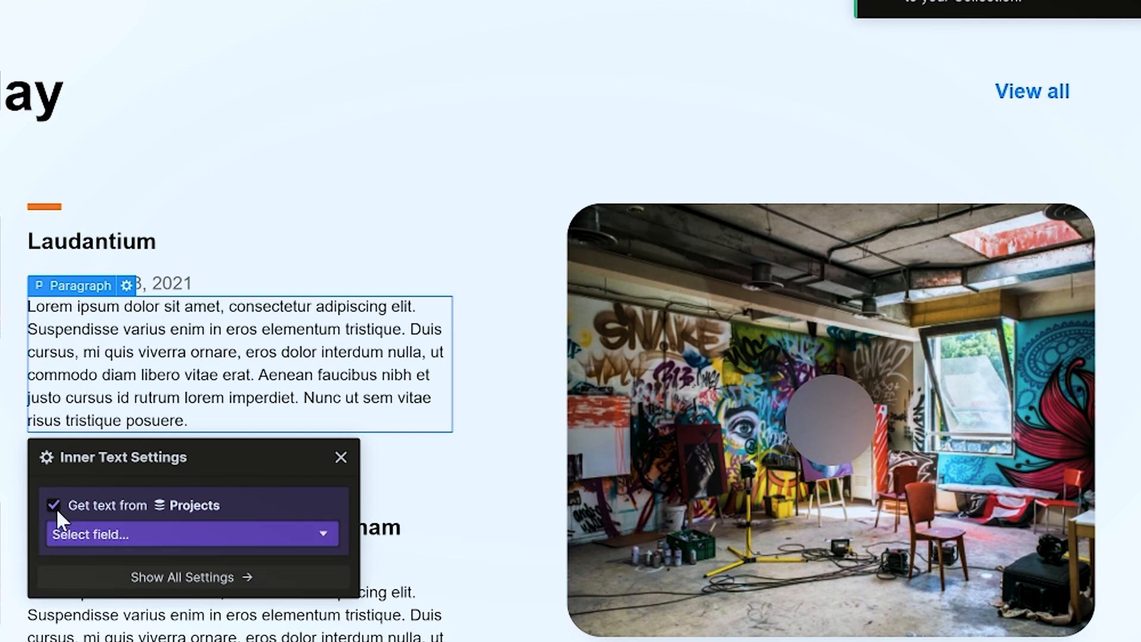
left_click(70, 530)
left_click(107, 621)
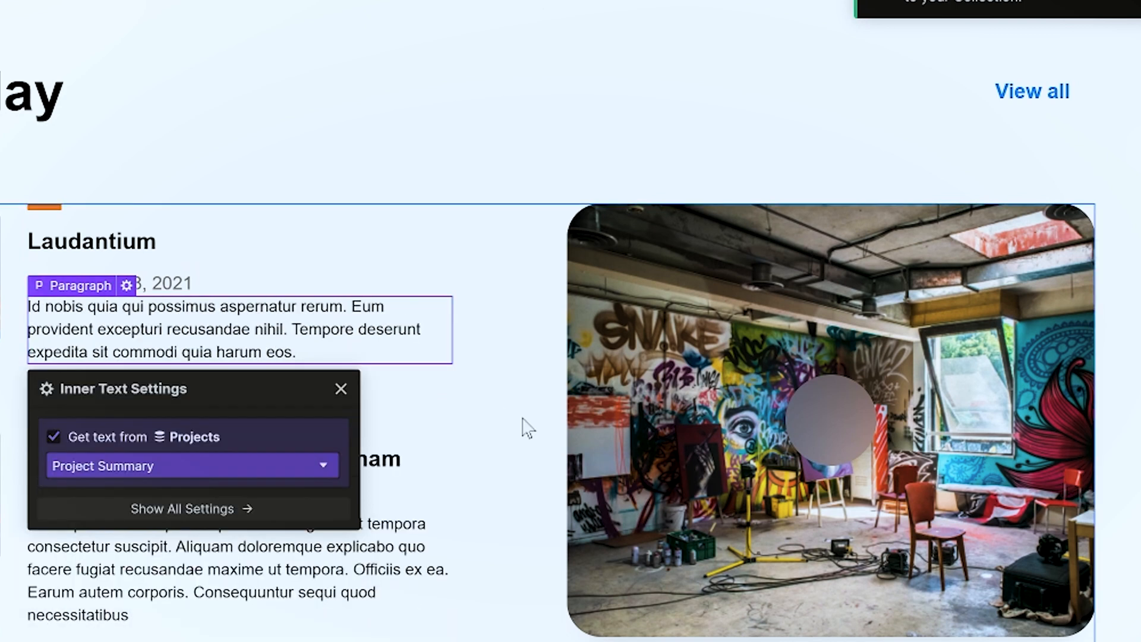
key("Escape")
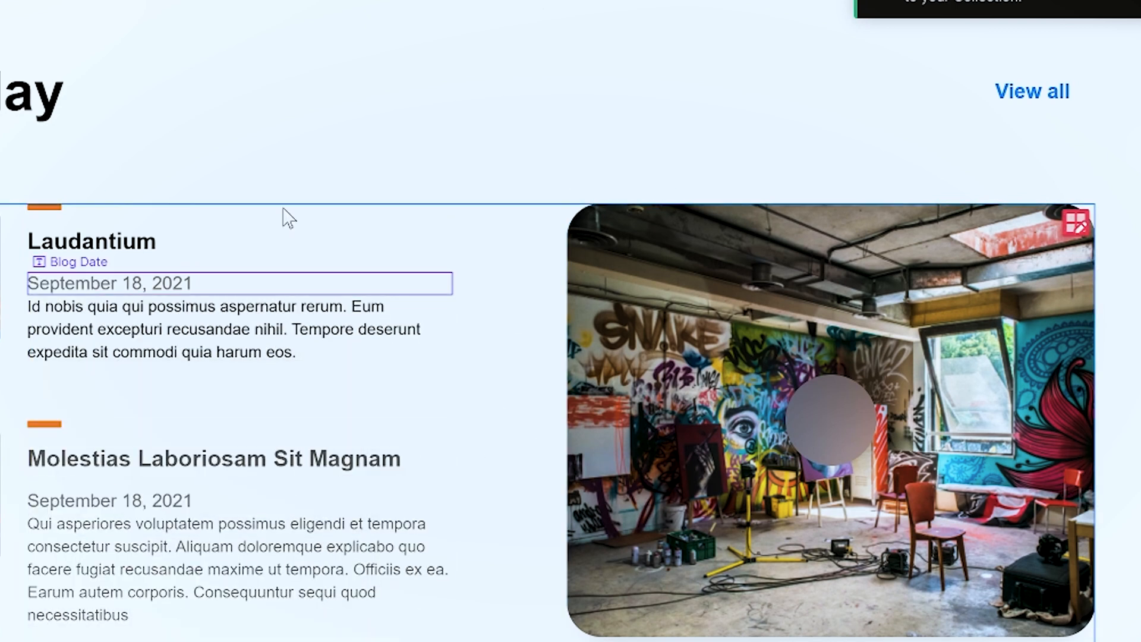
Set the width of the Featured Blog link block that wraps the featured image to 100%
scroll(537, 452, "down", 2)
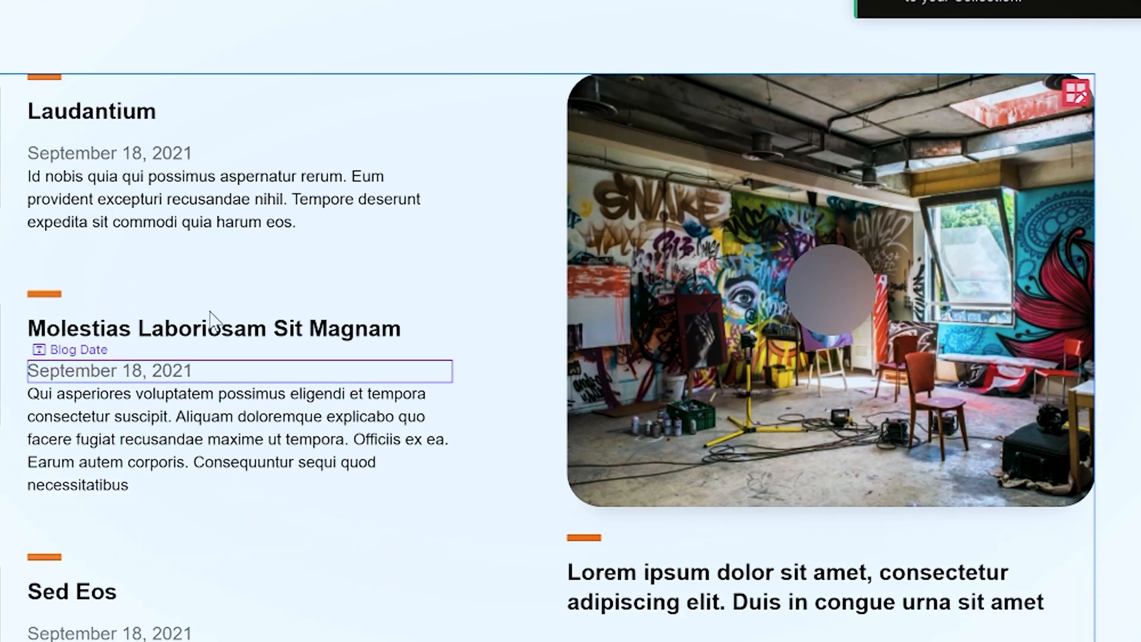
left_click(644, 317)
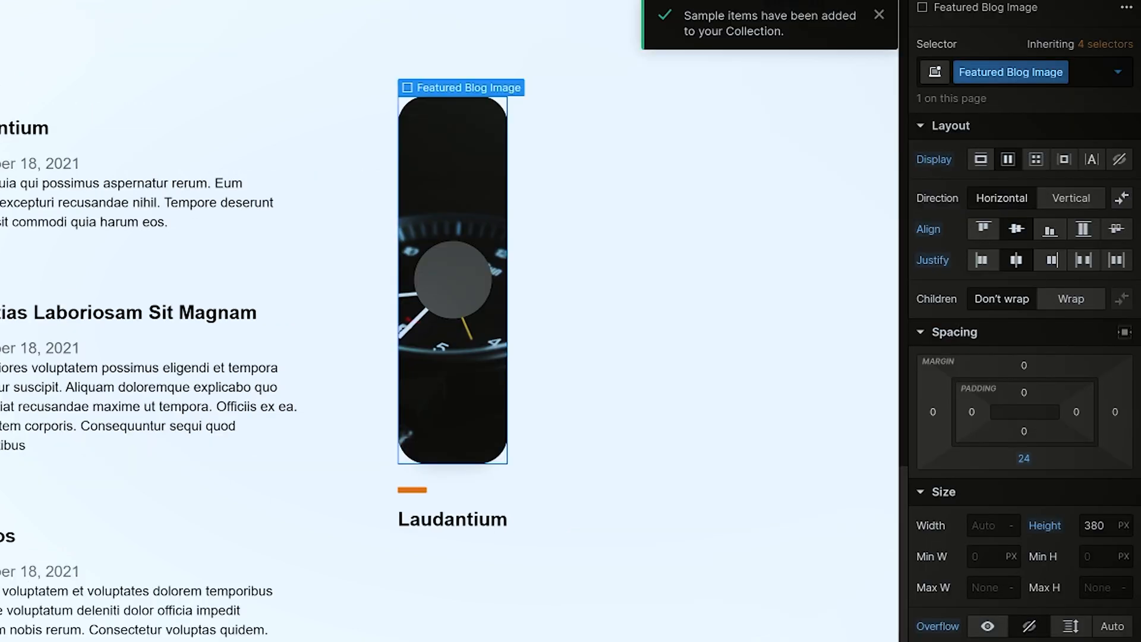
key("Up")
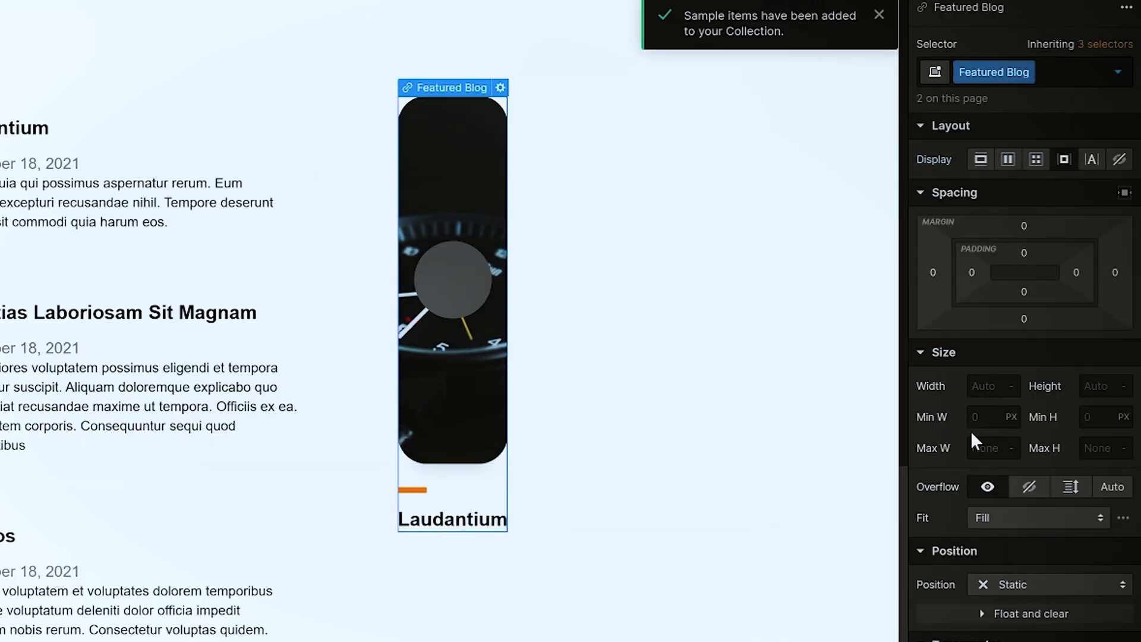
type("100")
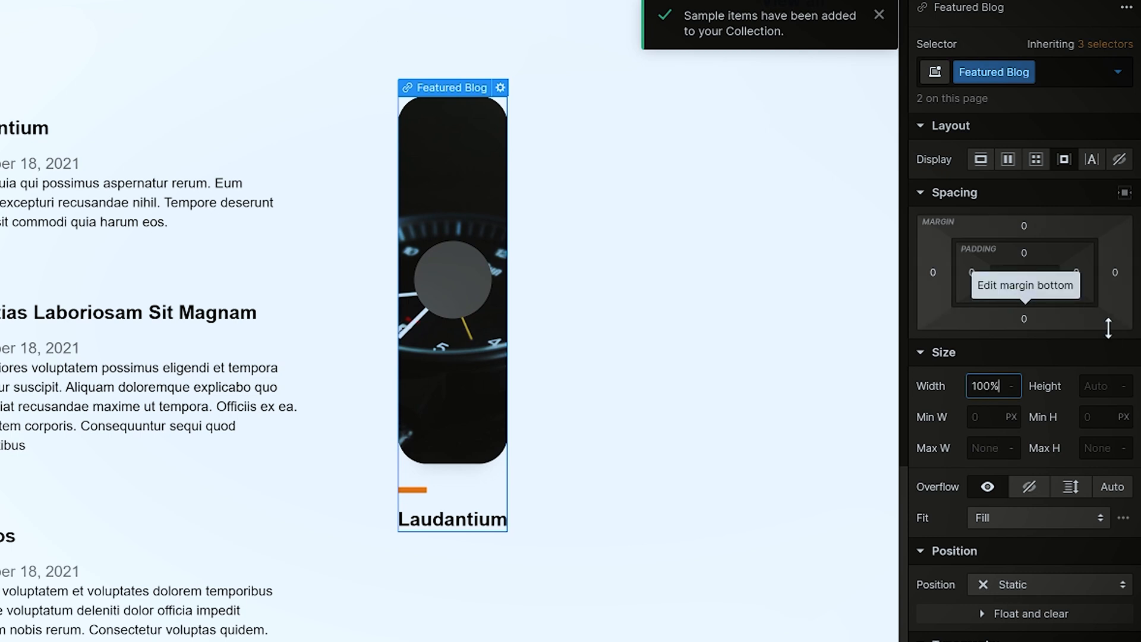